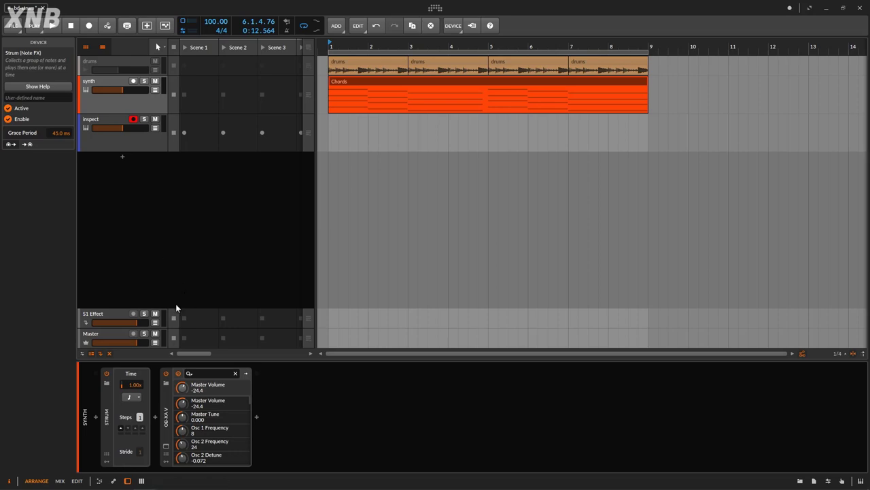
- Compare playback of the synth chords with the Strum device bypassed and with it re-enabled
{"action": "left_click", "coordinate": [107, 378]}
{"action": "left_click", "coordinate": [51, 25]}
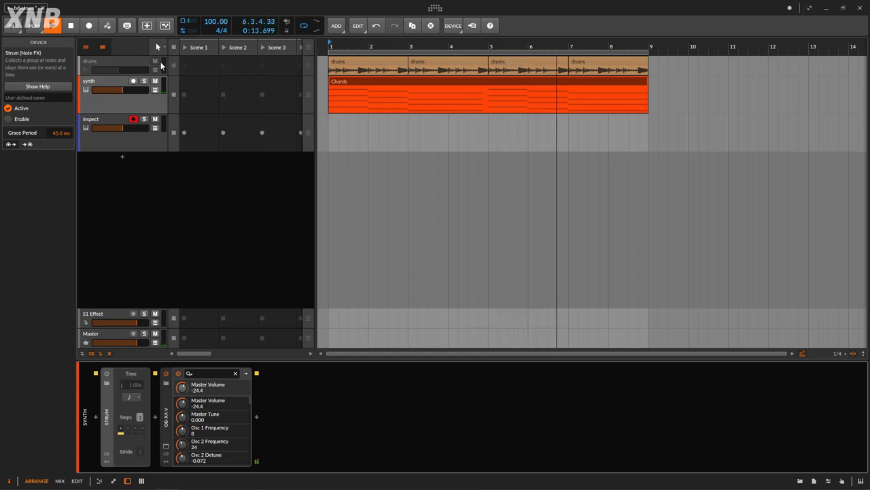
{"action": "left_click", "coordinate": [72, 27]}
{"action": "left_click", "coordinate": [72, 28]}
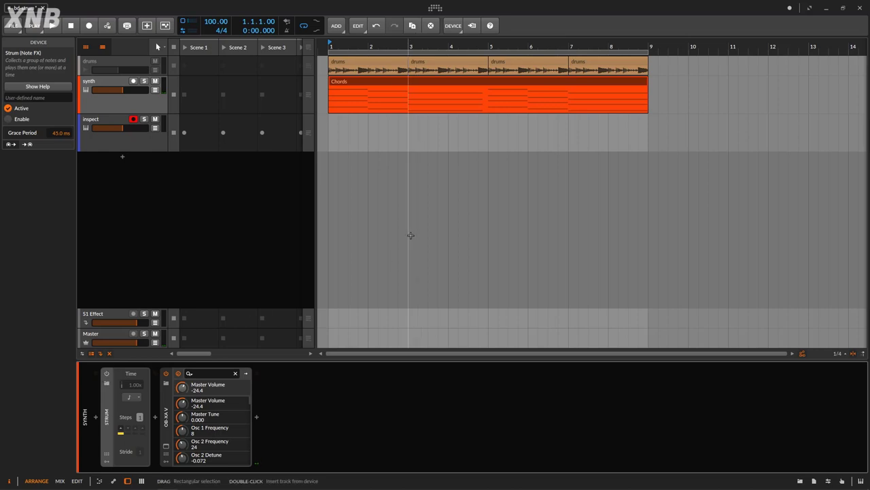
{"action": "left_click", "coordinate": [106, 374]}
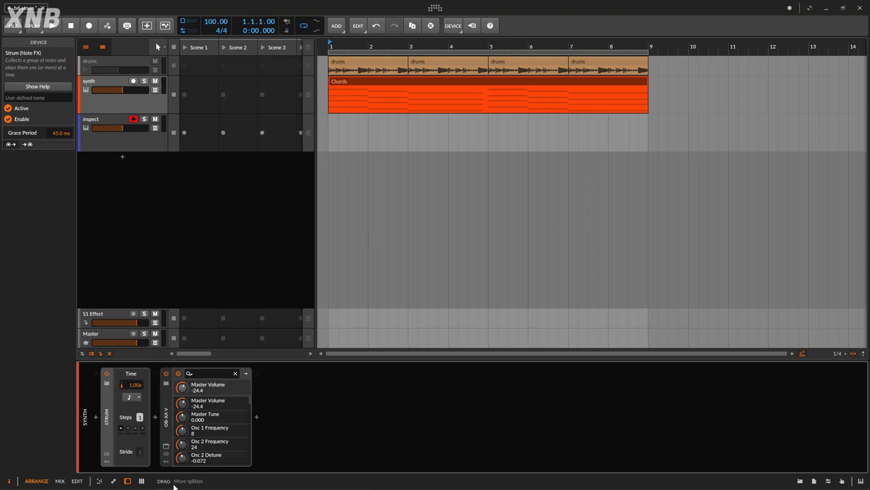
{"action": "key", "text": "space"}
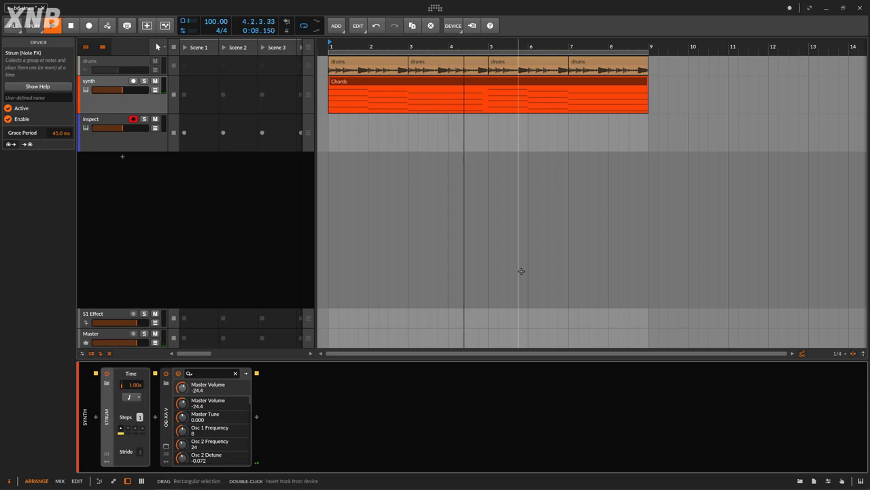
- Open the Chords clip for note editing, delete the E3 note of the first chord, and undo the deletion
{"action": "double_click", "coordinate": [507, 86]}
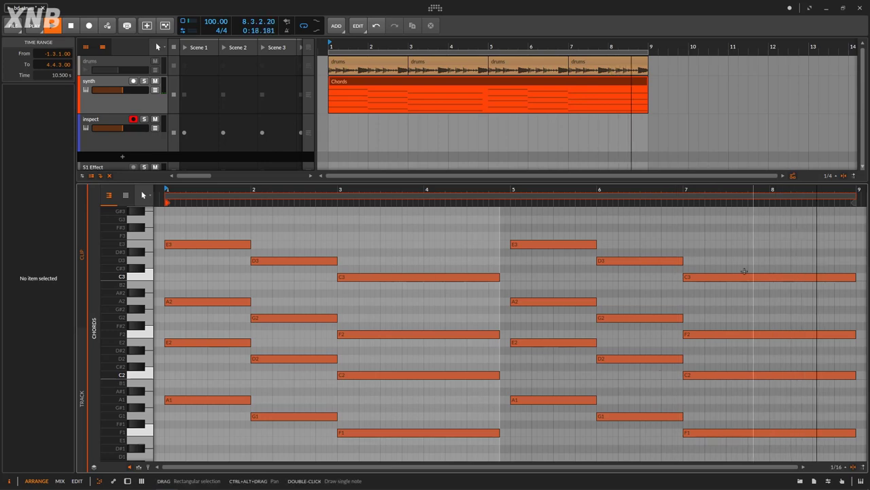
{"action": "left_click", "coordinate": [235, 244]}
{"action": "key", "text": "Delete"}
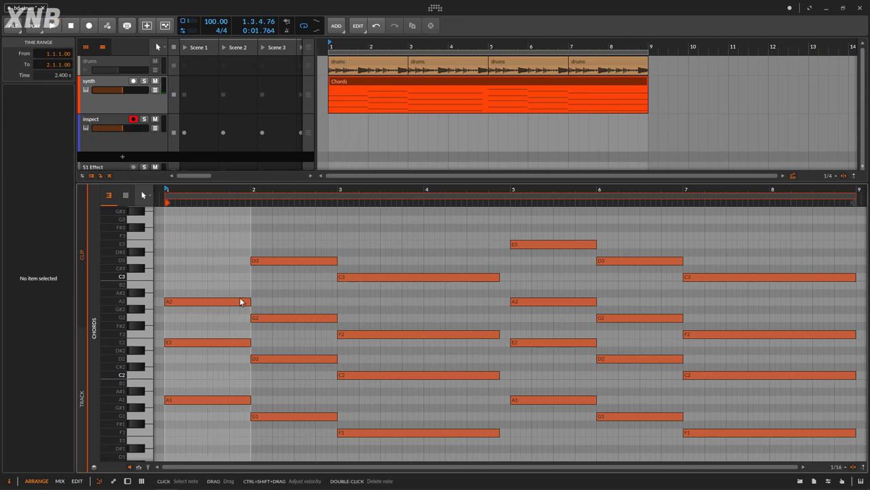
{"action": "key", "text": "ctrl+z"}
- Select the four notes of the first chord and place a copy above them, spanning C#4 to G#5
{"action": "left_click_drag", "start_coordinate": [192, 214], "coordinate": [248, 420]}
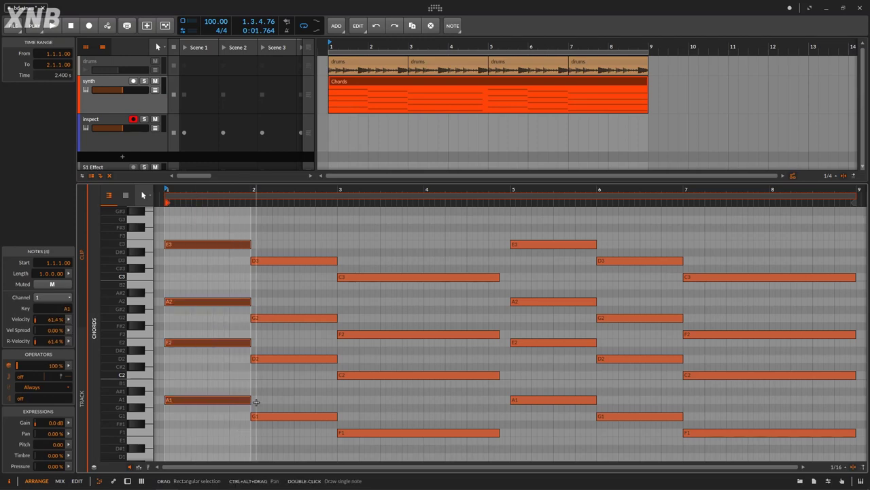
{"action": "left_click", "coordinate": [237, 426]}
{"action": "left_click_drag", "start_coordinate": [162, 233], "coordinate": [243, 428]}
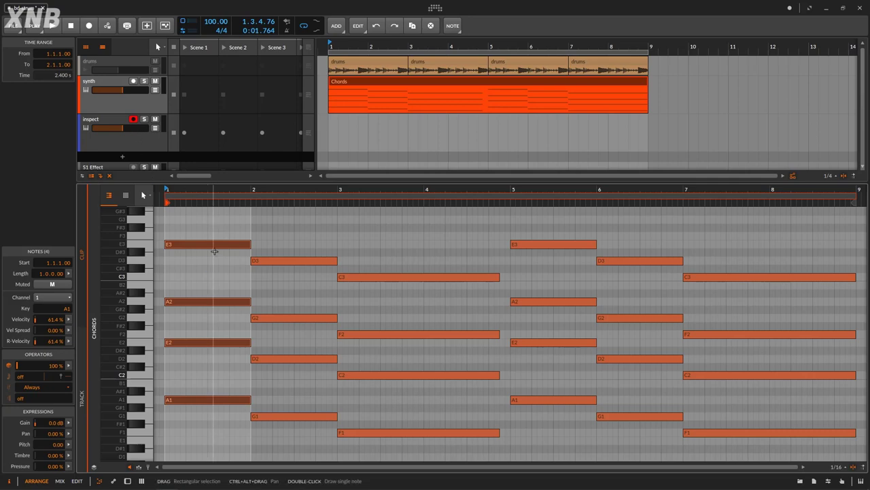
{"action": "scroll", "coordinate": [201, 282], "scroll_direction": "down", "scroll_amount": 4}
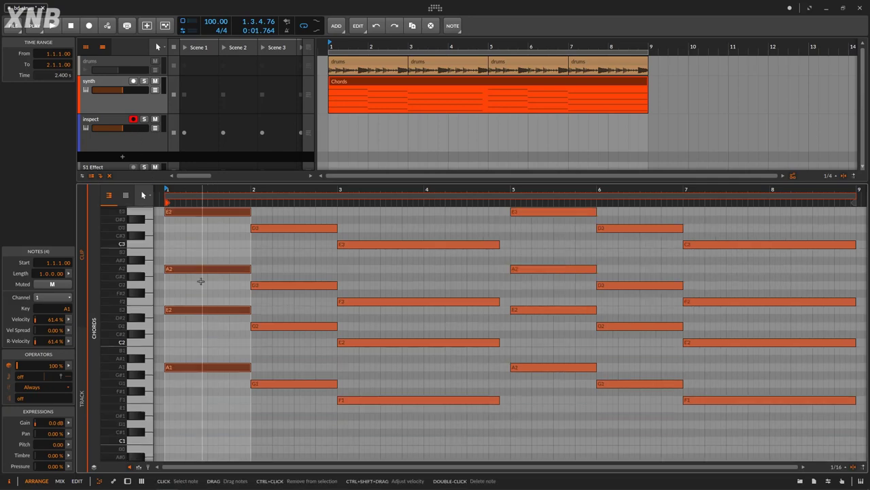
{"action": "left_click_drag", "start_coordinate": [127, 238], "coordinate": [299, 251]}
{"action": "left_click_drag", "start_coordinate": [178, 311], "coordinate": [237, 359]}
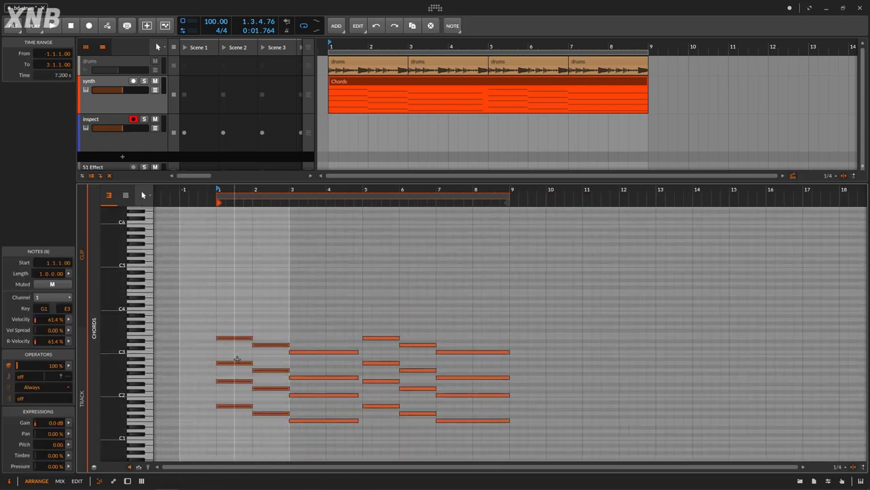
{"action": "left_click_drag", "start_coordinate": [207, 327], "coordinate": [230, 239]}
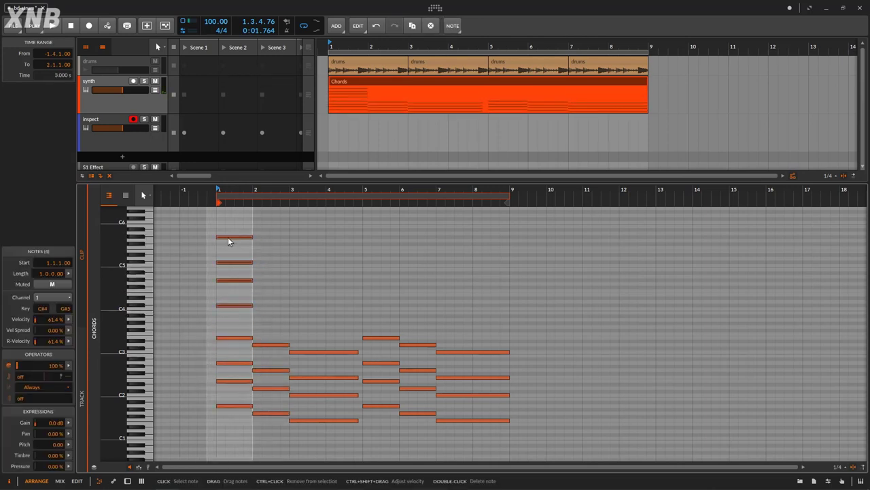
- Play back bar 1 with the stacked notes and delete the duplicated upper chord
{"action": "left_click", "coordinate": [54, 25]}
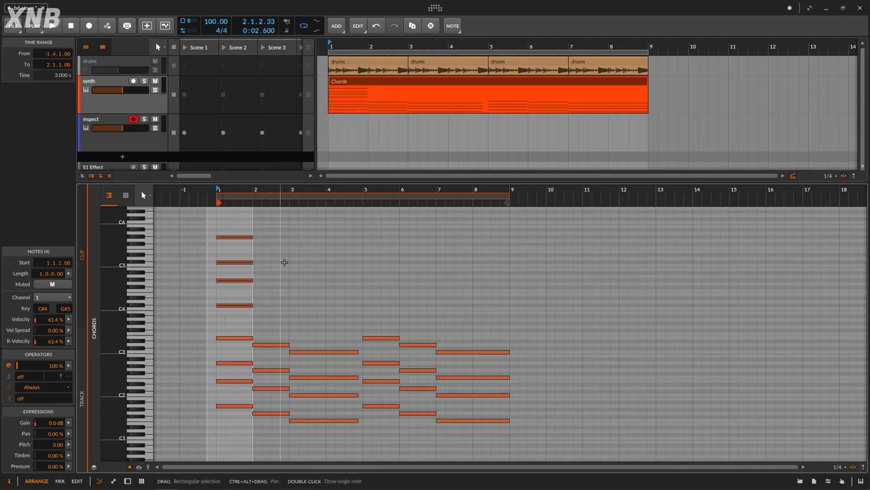
{"action": "left_click", "coordinate": [277, 311]}
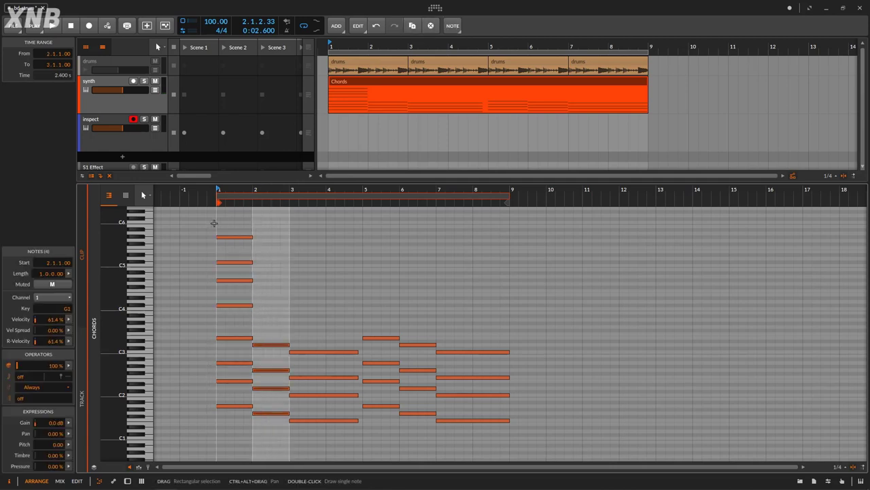
{"action": "left_click_drag", "start_coordinate": [212, 224], "coordinate": [272, 441]}
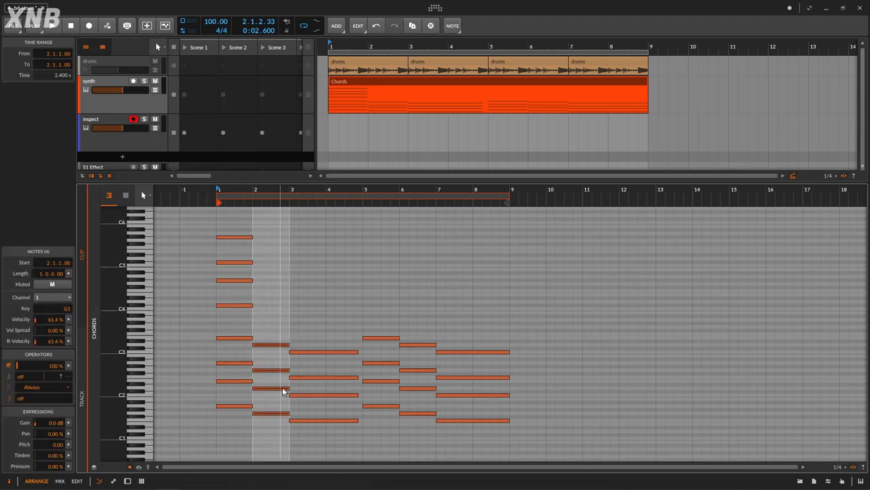
{"action": "left_click_drag", "start_coordinate": [190, 216], "coordinate": [277, 311]}
{"action": "key", "text": "Delete"}
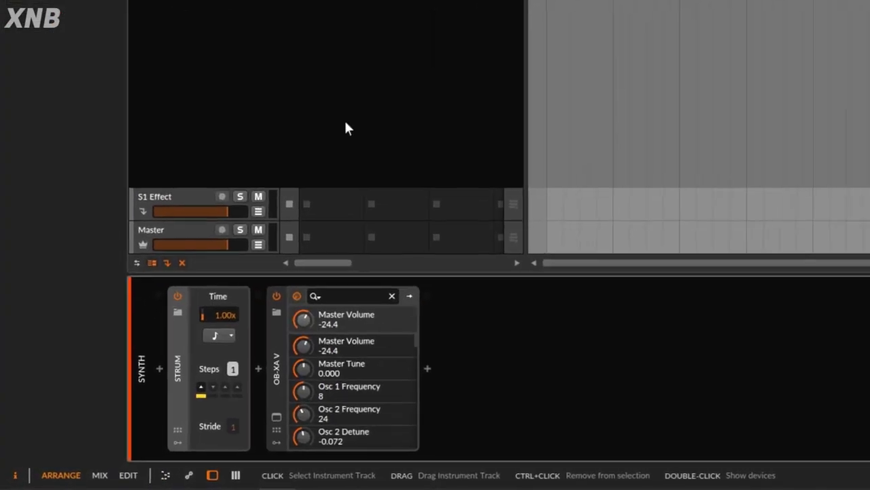
- Set the Strum device's timebase to 16th note and play the chords
{"action": "left_click", "coordinate": [217, 336]}
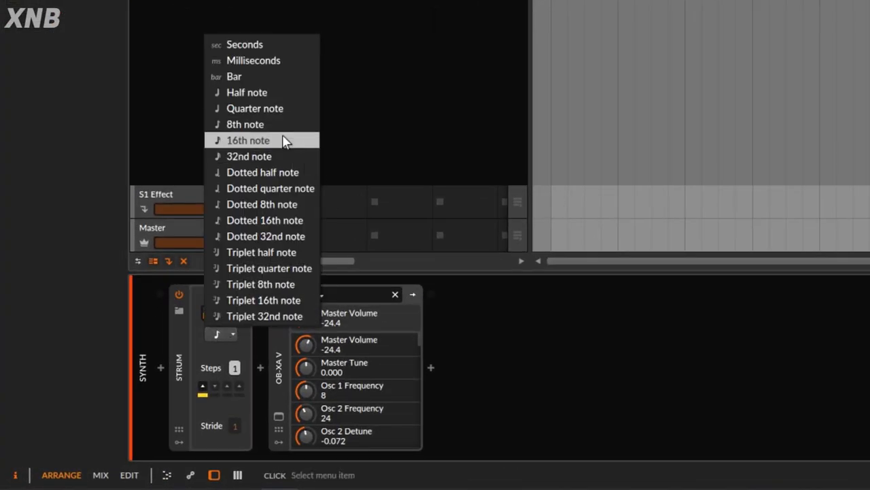
{"action": "left_click", "coordinate": [257, 140]}
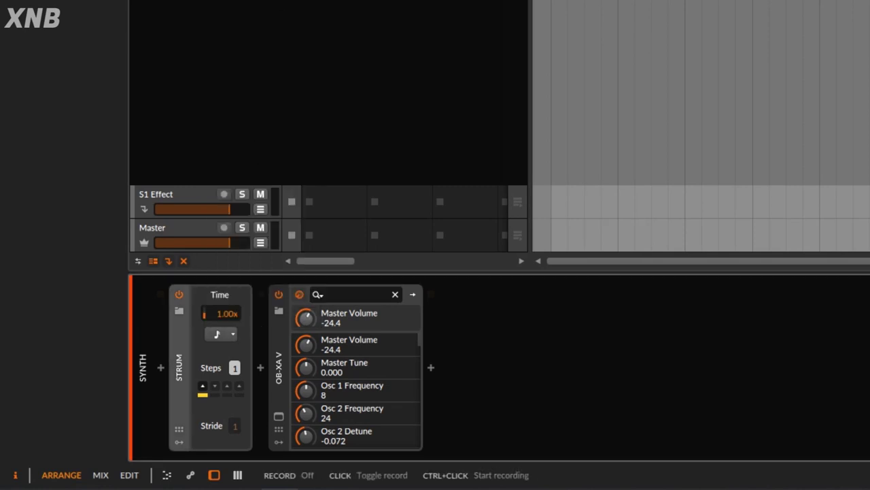
{"action": "key", "text": "space"}
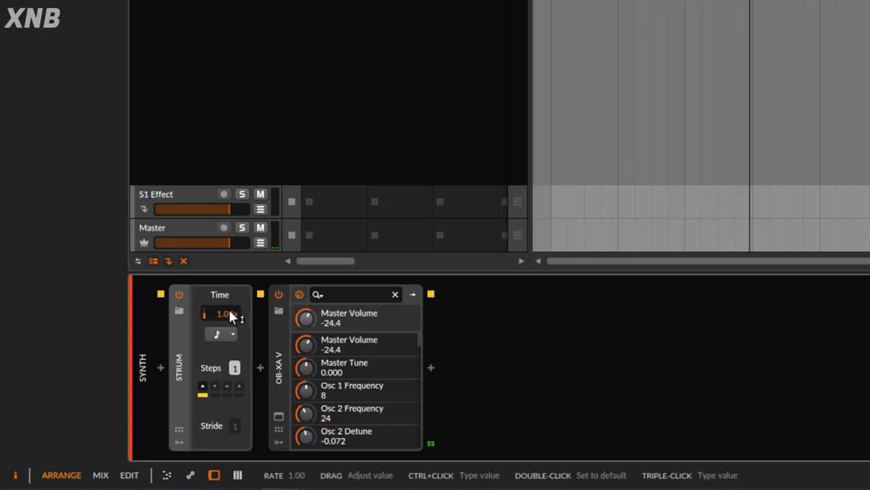
- Try the 32nd note timebase on the Strum device during playback, and return it to 16th note
{"action": "left_click", "coordinate": [231, 334]}
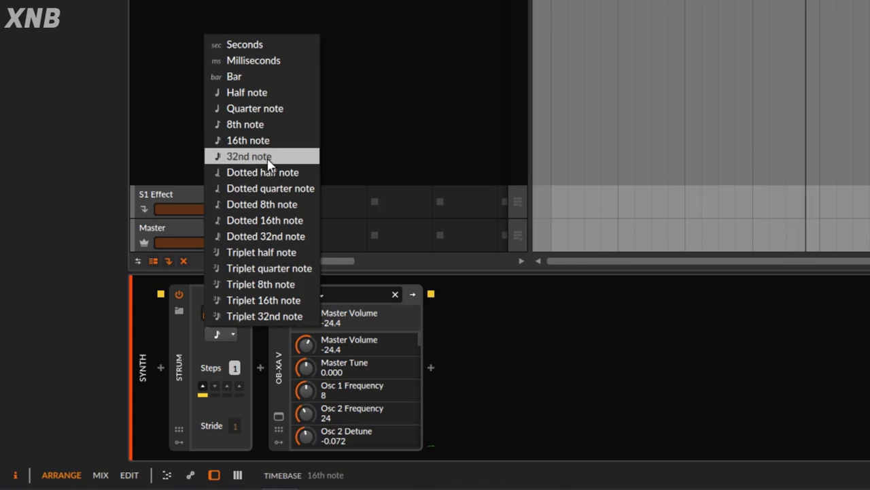
{"action": "left_click", "coordinate": [266, 156]}
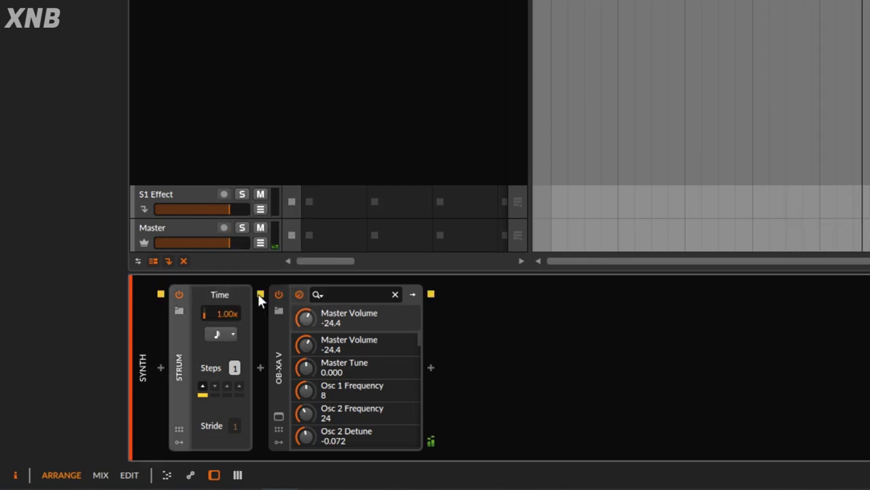
{"action": "left_click", "coordinate": [231, 333]}
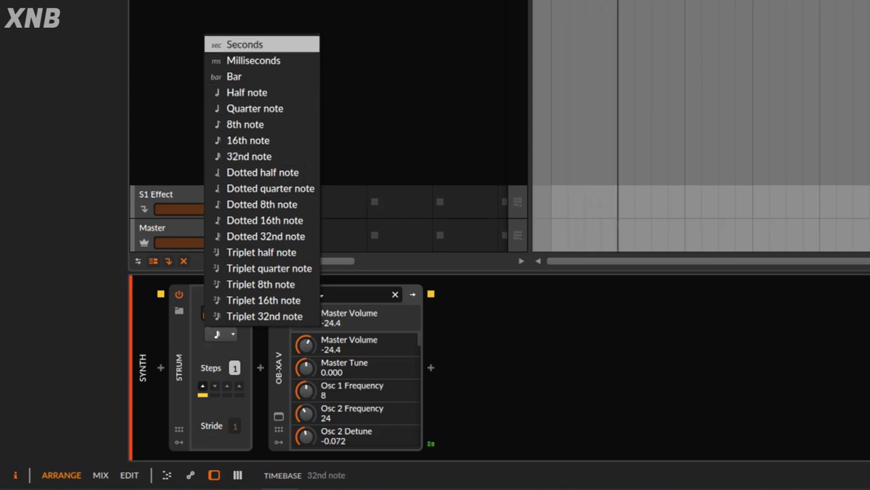
{"action": "left_click", "coordinate": [245, 140]}
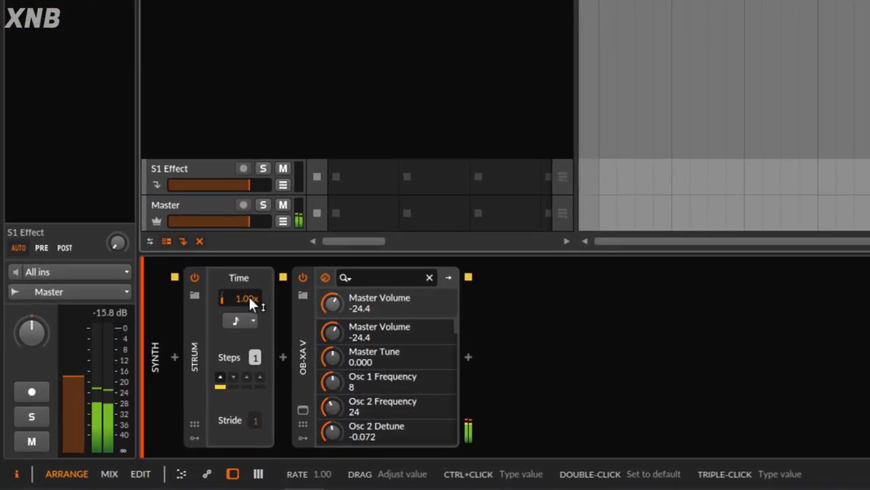
- Try Strum time rates such as 48.14x, 0.19x and 1.17x during playback, and reset the rate to 1.00x
{"action": "left_click_drag", "start_coordinate": [157, 370], "coordinate": [156, 362]}
{"action": "left_click_drag", "start_coordinate": [244, 298], "coordinate": [243, 265]}
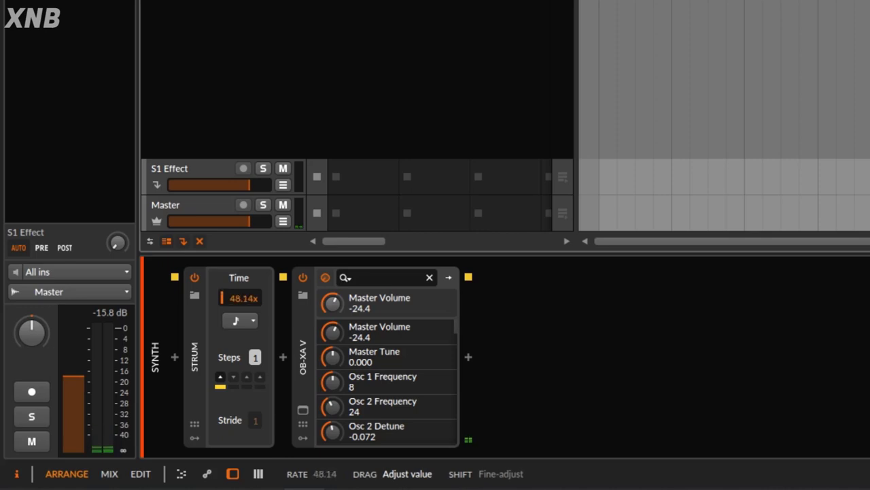
{"action": "mouse_move", "coordinate": [244, 298]}
{"action": "left_mouse_down"}
{"action": "mouse_move", "coordinate": [244, 326]}
{"action": "mouse_move", "coordinate": [243, 307]}
{"action": "left_mouse_up"}
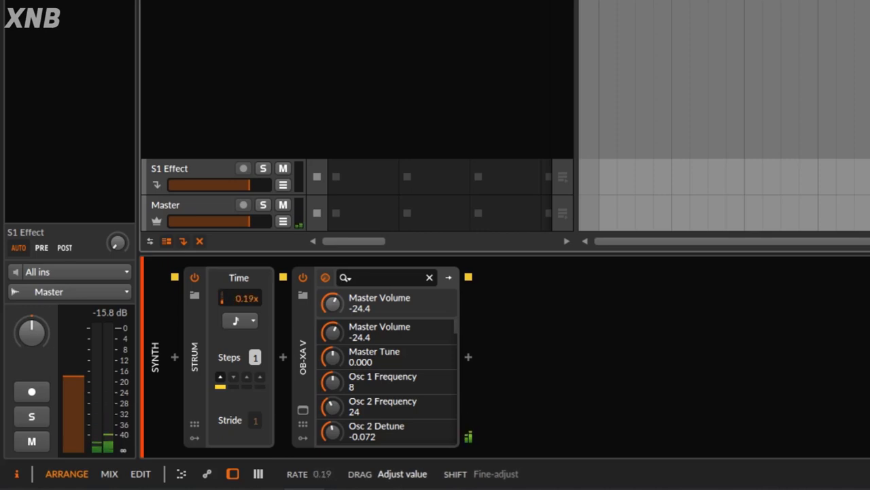
{"action": "key", "text": "space"}
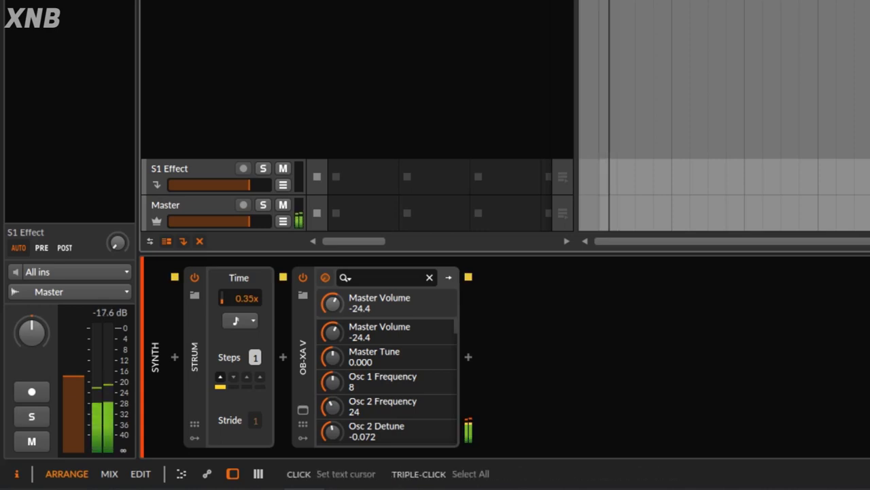
{"action": "mouse_move", "coordinate": [245, 298]}
{"action": "left_mouse_down"}
{"action": "mouse_move", "coordinate": [245, 275]}
{"action": "mouse_move", "coordinate": [252, 298]}
{"action": "left_mouse_up"}
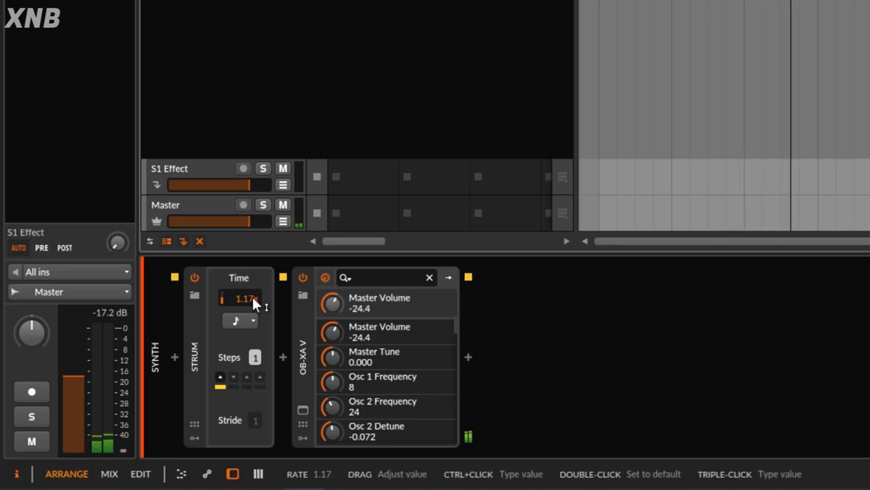
{"action": "double_click", "coordinate": [245, 297]}
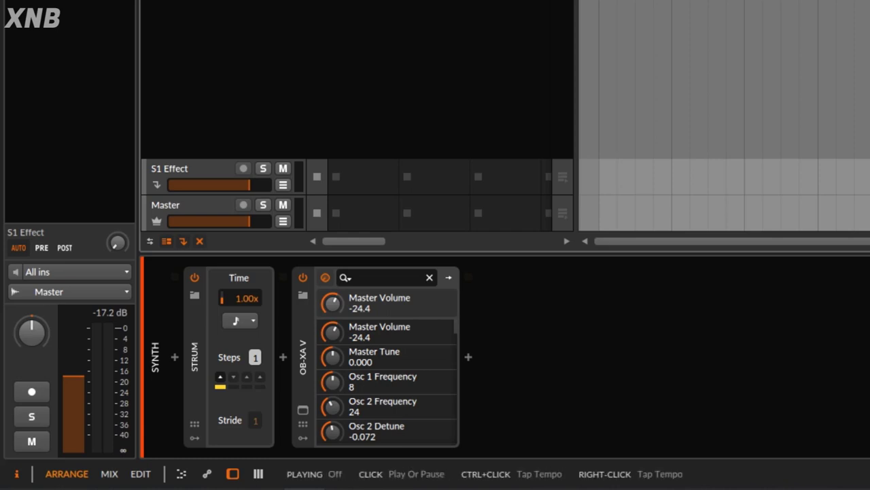
- Play the chords with the upward strum, switch Strum's step 1 to strum down, and play them again
{"action": "key", "text": "space"}
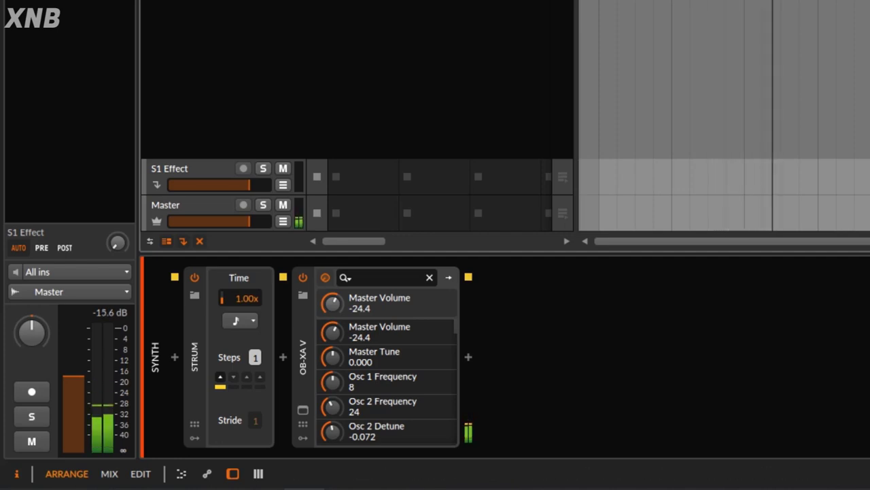
{"action": "key", "text": "space"}
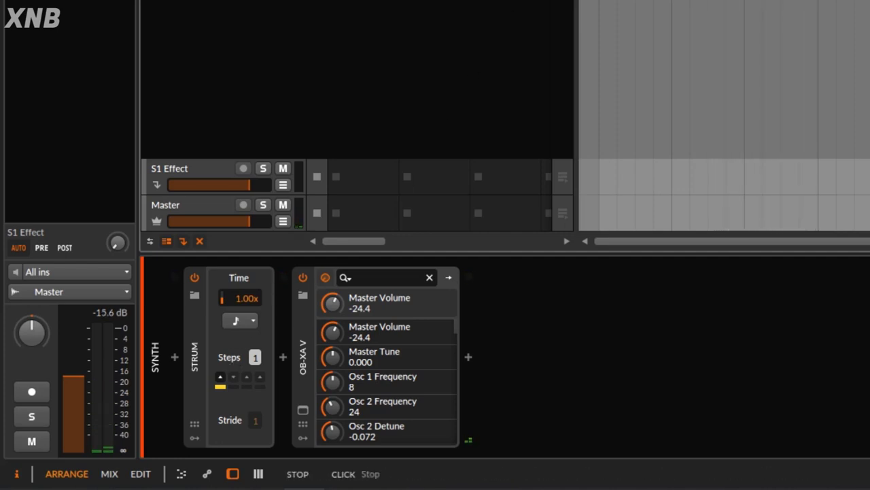
{"action": "left_click", "coordinate": [220, 378]}
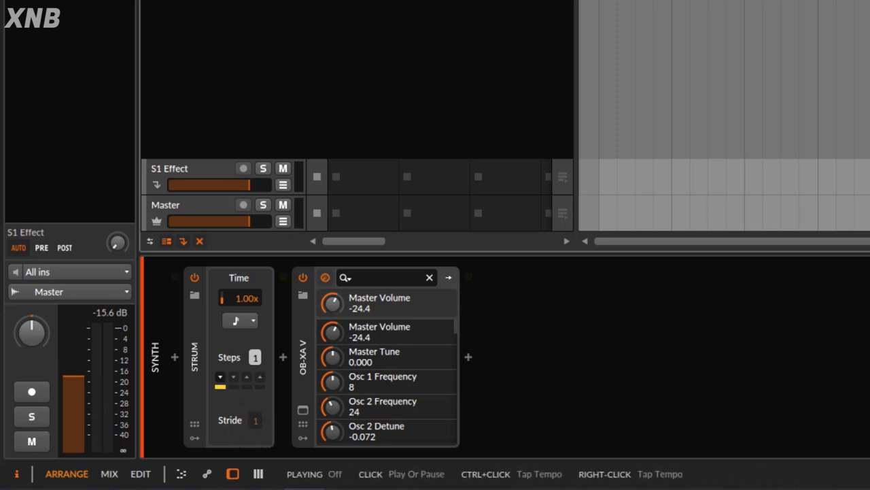
{"action": "key", "text": "space"}
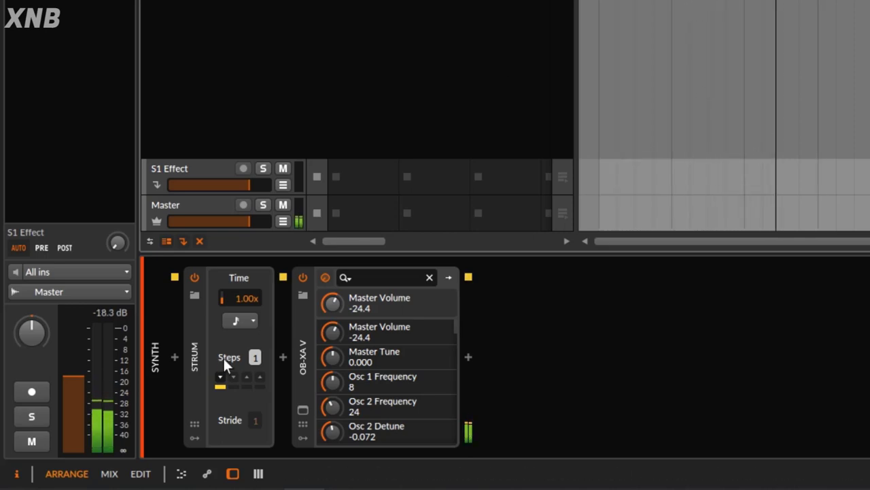
{"action": "key", "text": "space"}
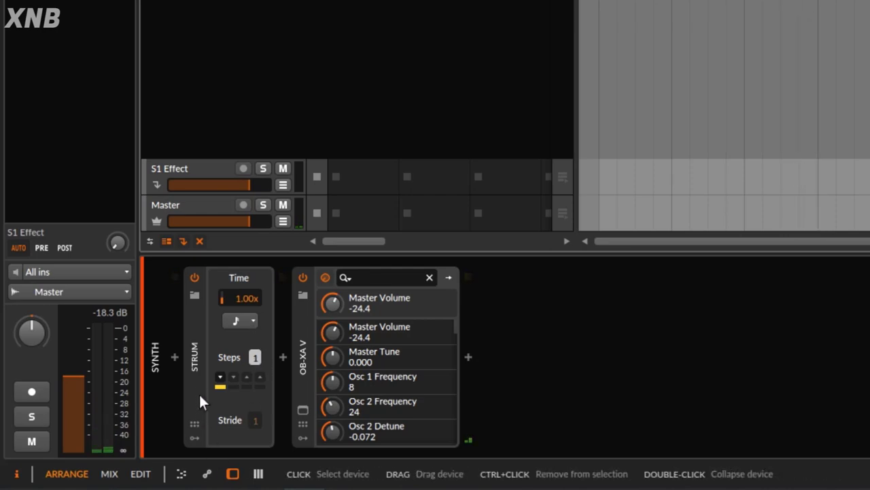
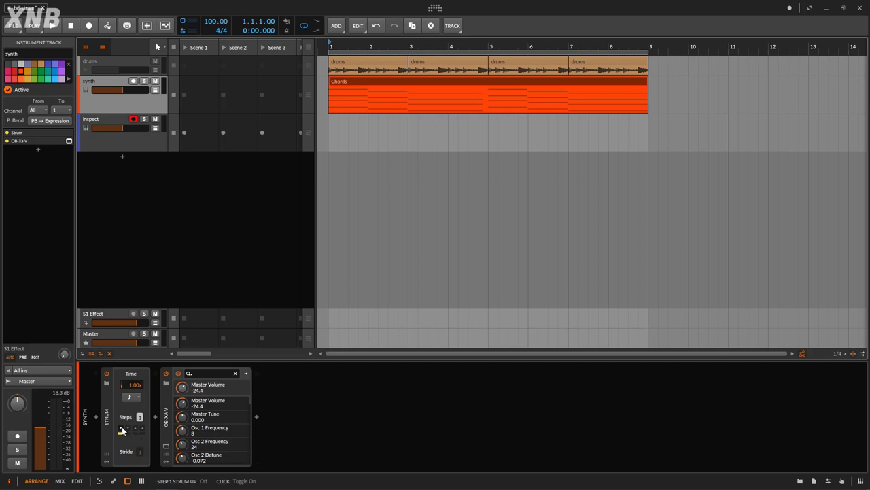
- Set the Strum pattern to 4 steps, with step 1 strumming down and steps 2 and 3 up
{"action": "left_click", "coordinate": [135, 428]}
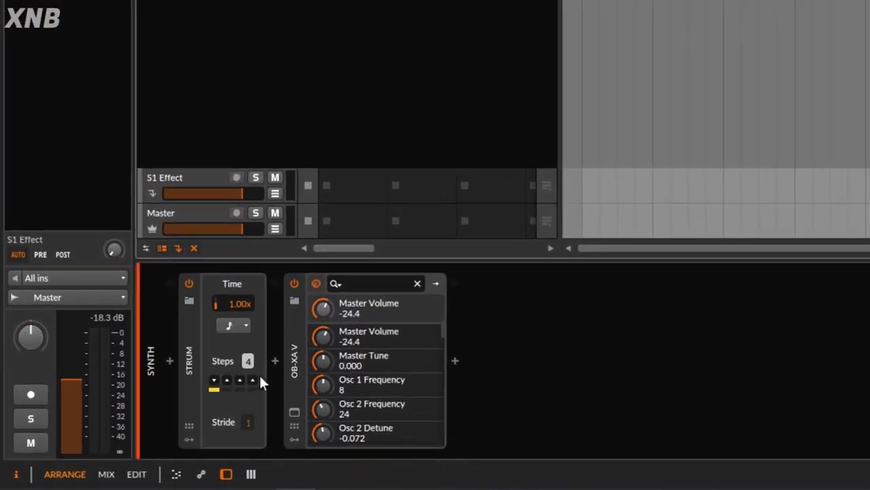
{"action": "left_click", "coordinate": [252, 382]}
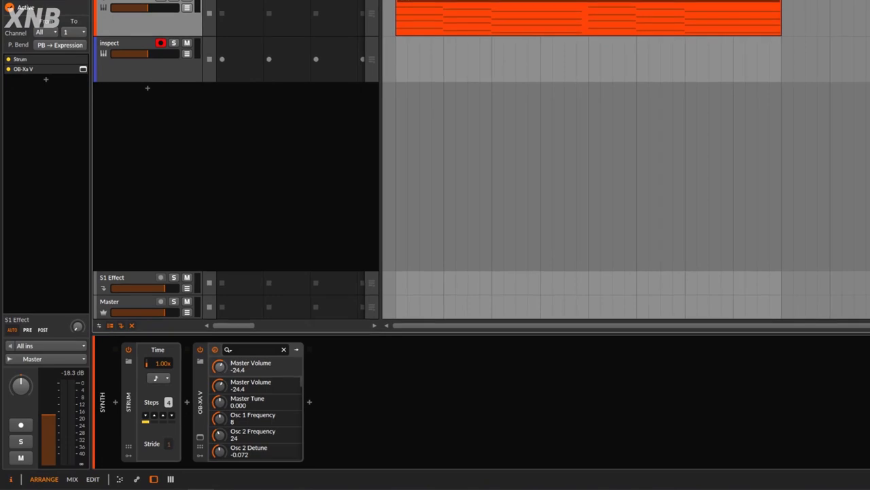
- Play the chords with the 4-step strum pattern, shorten the Strum pattern to 3 steps, and play them again
{"action": "key", "text": "space"}
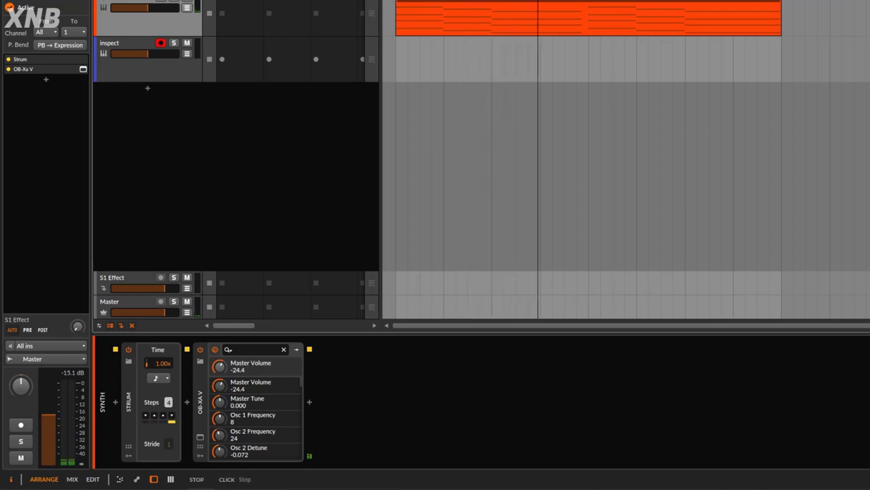
{"action": "key", "text": "space"}
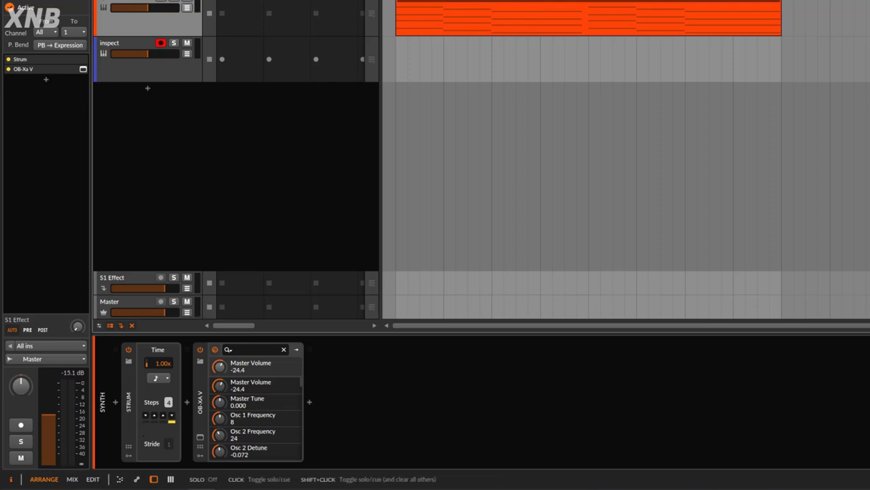
{"action": "key", "text": "space"}
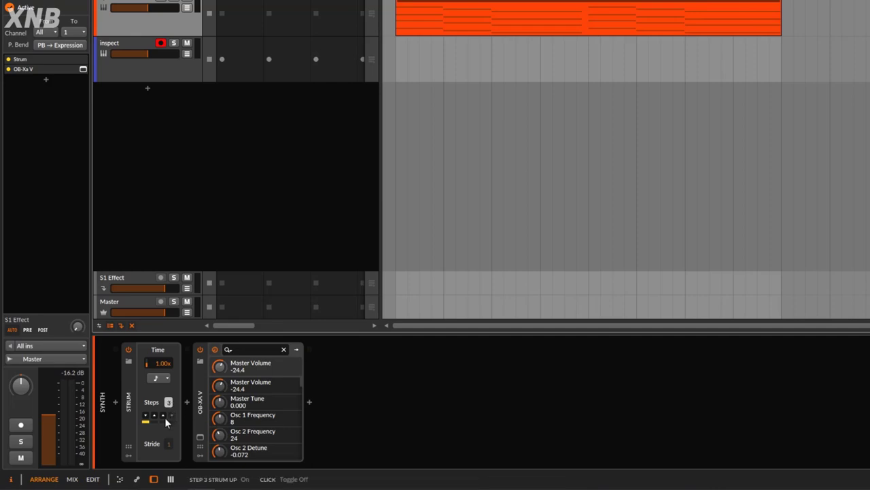
{"action": "key", "text": "space"}
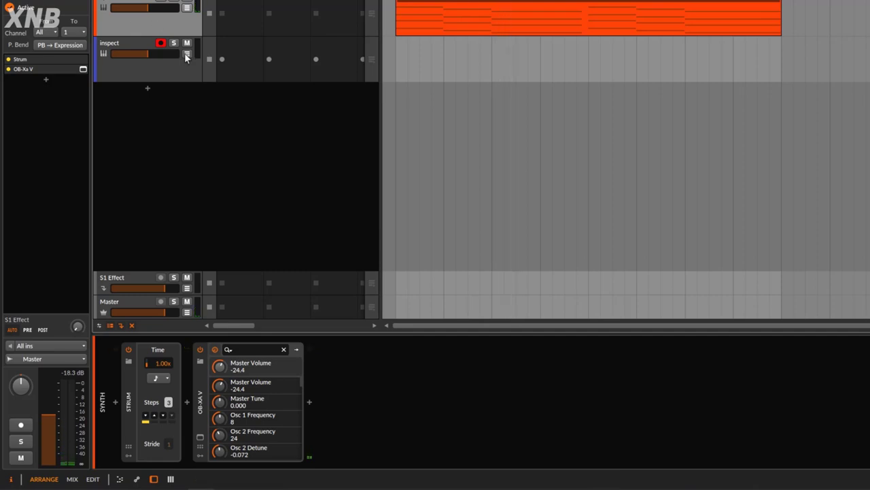
{"action": "left_click", "coordinate": [144, 417]}
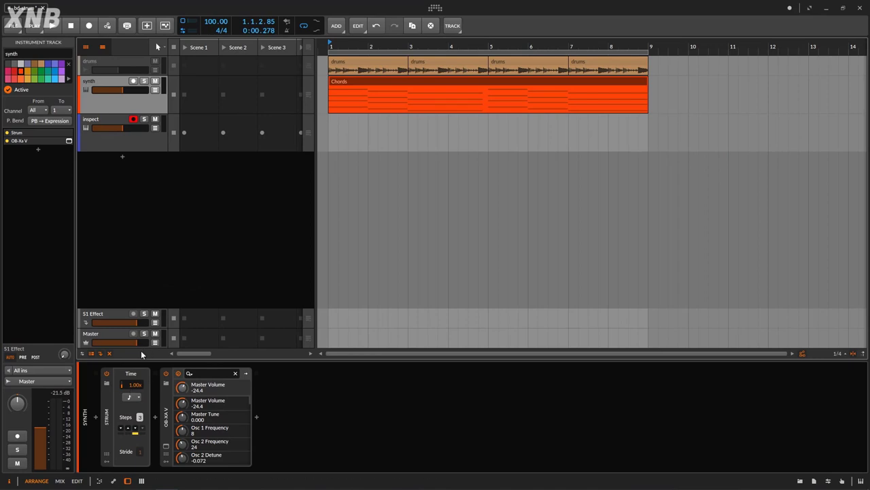
- View the Strum device's extra settings, record the strummed chords onto the inspect track, and undo that recording
{"action": "left_click", "coordinate": [108, 403]}
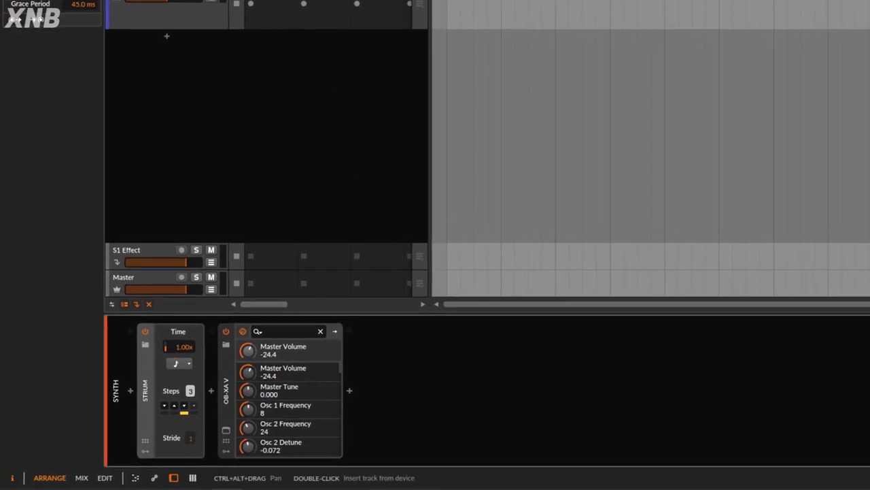
{"action": "left_click", "coordinate": [174, 19]}
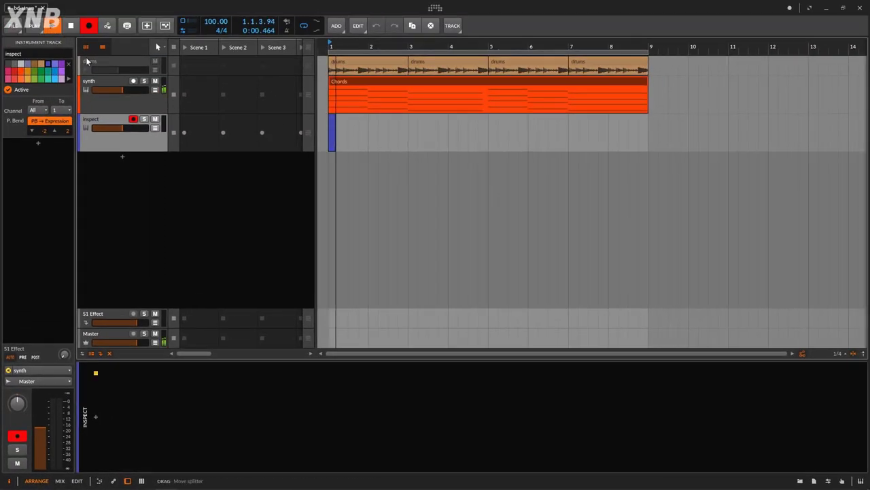
{"action": "scroll", "coordinate": [353, 54], "scroll_direction": "down", "scroll_amount": 2}
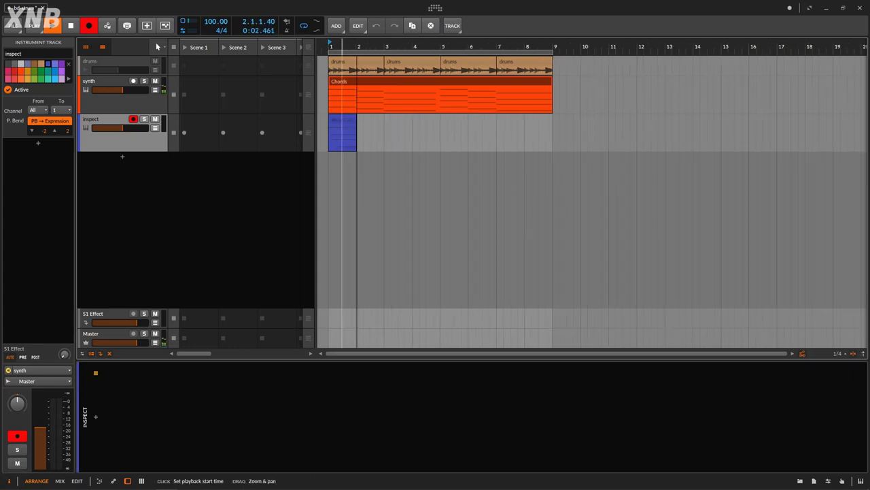
{"action": "scroll", "coordinate": [340, 47], "scroll_direction": "up", "scroll_amount": 2}
{"action": "left_click", "coordinate": [163, 103]}
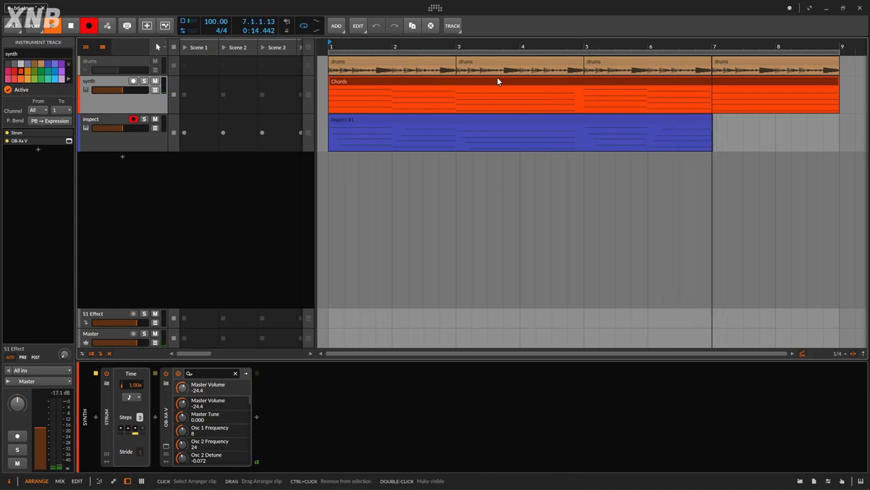
{"action": "key", "text": "space"}
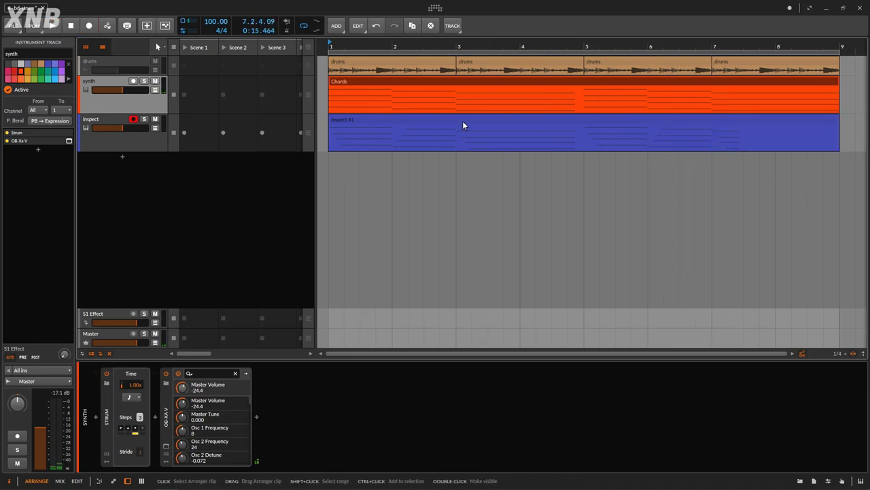
{"action": "key", "text": "ctrl+z"}
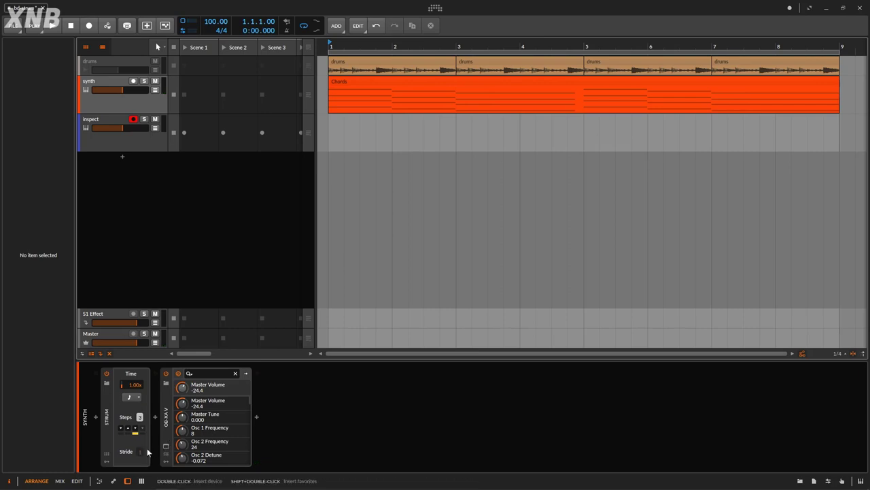
- Set Strum's Stride to 2 and record the strummed chords onto the inspect track
{"action": "left_click_drag", "start_coordinate": [140, 453], "coordinate": [141, 451]}
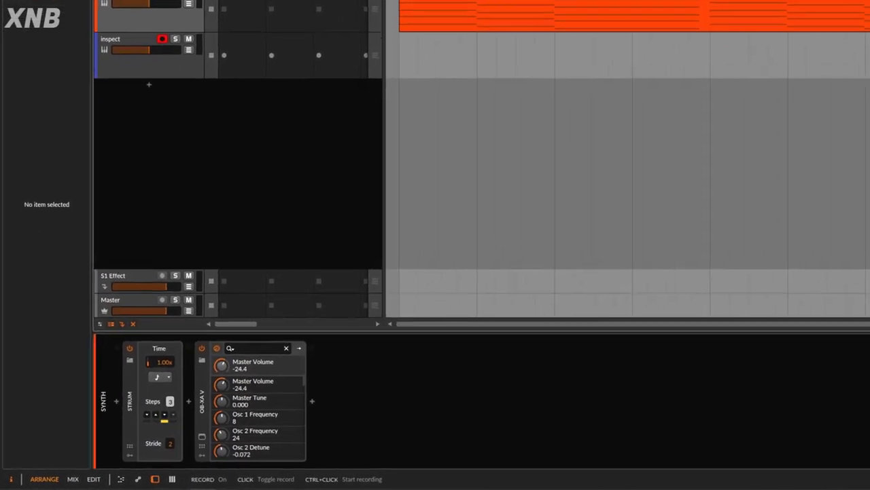
{"action": "key", "text": "space"}
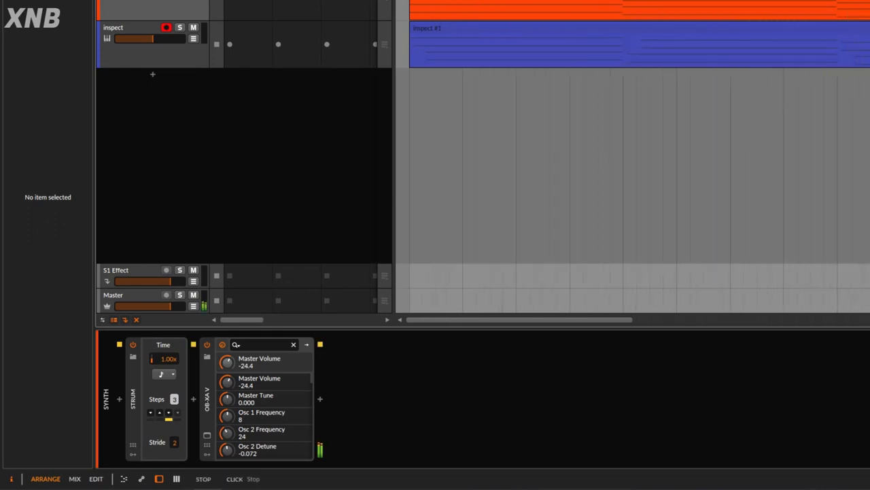
{"action": "left_click", "coordinate": [421, 41]}
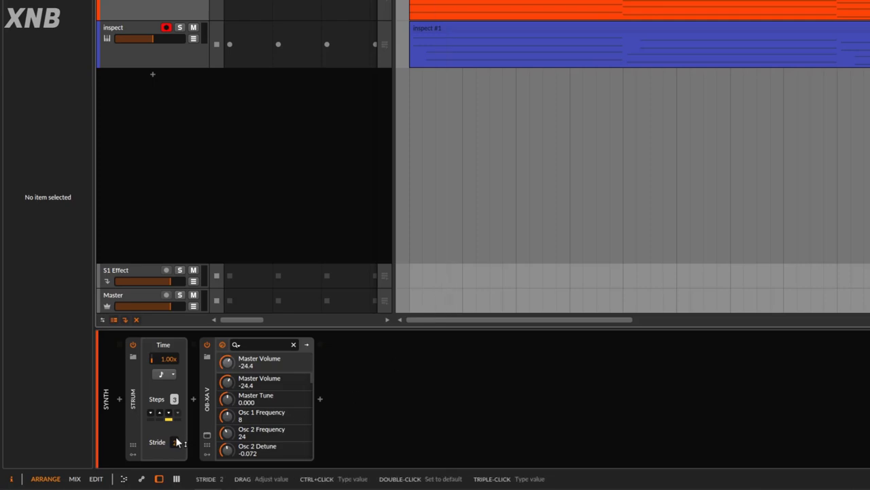
- Replace the inspect track's recording with a new one using a Stride of 3, and restore Stride to 1 with the recording undone
{"action": "left_click_drag", "start_coordinate": [174, 450], "coordinate": [175, 443]}
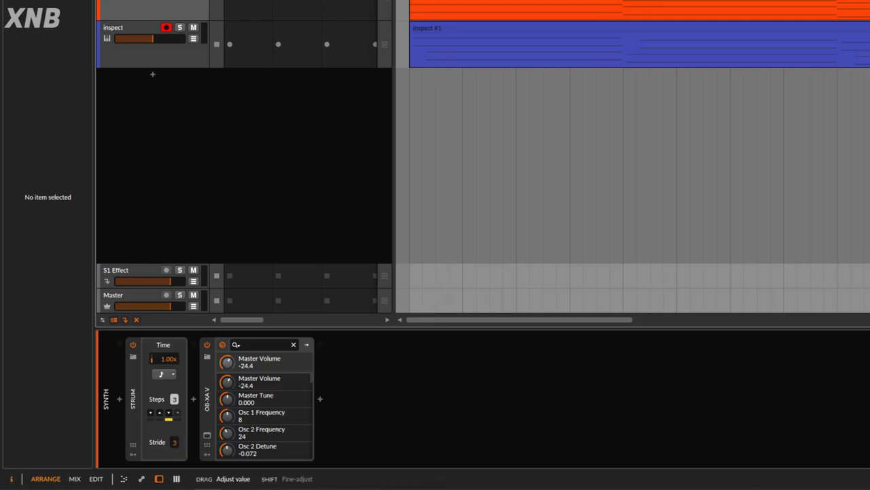
{"action": "key", "text": "Delete"}
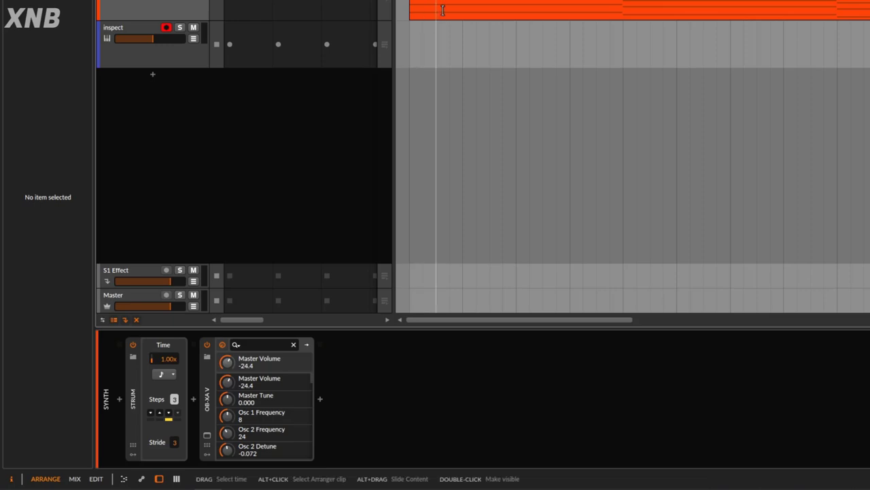
{"action": "key", "text": "r"}
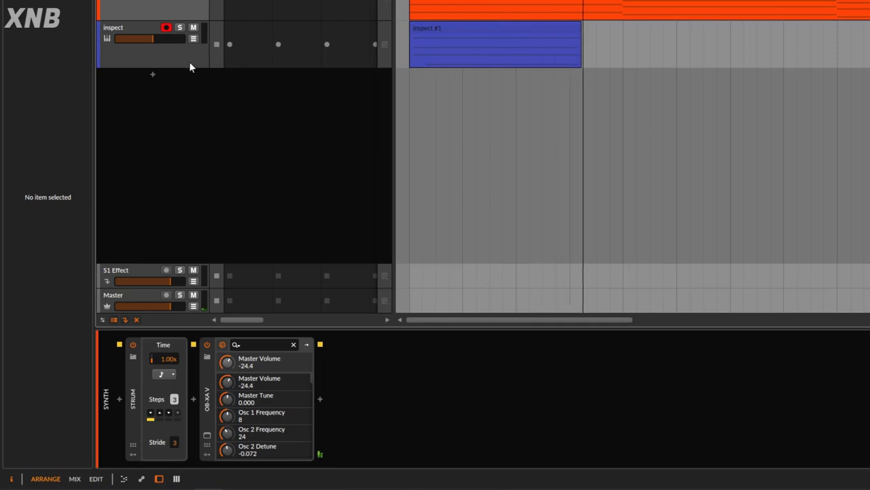
{"action": "left_click_drag", "start_coordinate": [188, 68], "coordinate": [185, 87]}
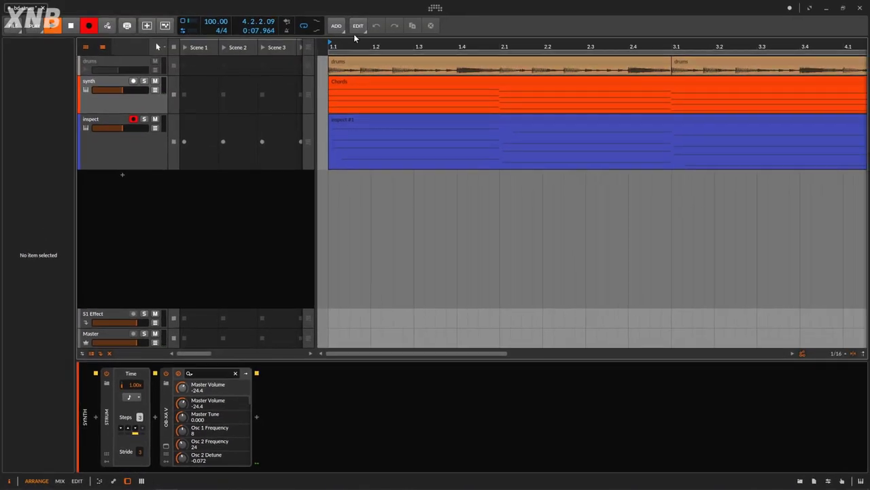
{"action": "left_click_drag", "start_coordinate": [360, 43], "coordinate": [360, 24]}
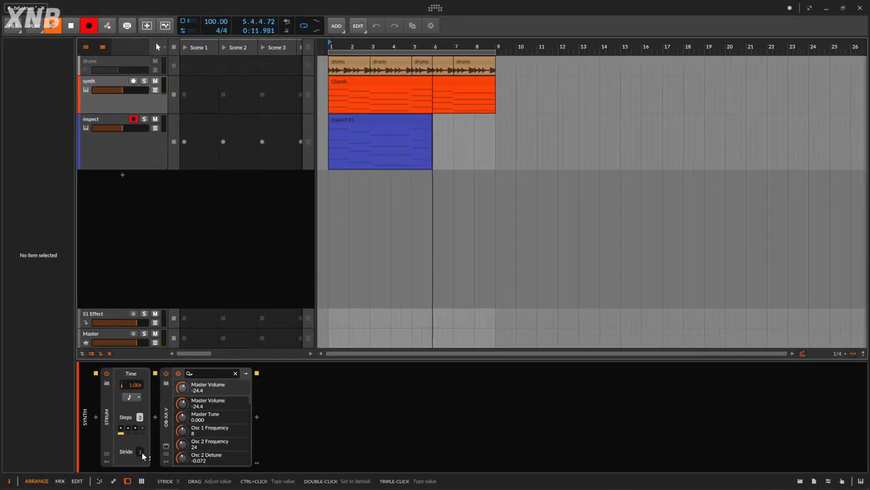
{"action": "left_click_drag", "start_coordinate": [141, 454], "coordinate": [142, 471]}
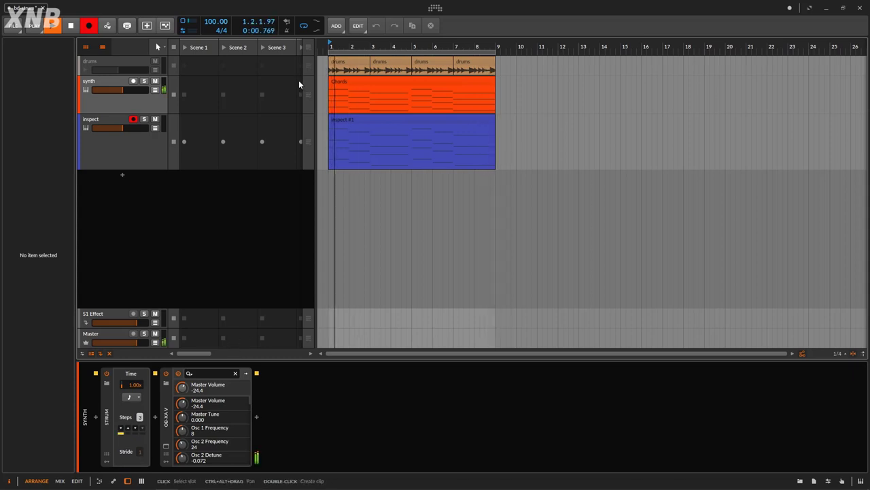
{"action": "key", "text": "ctrl+z"}
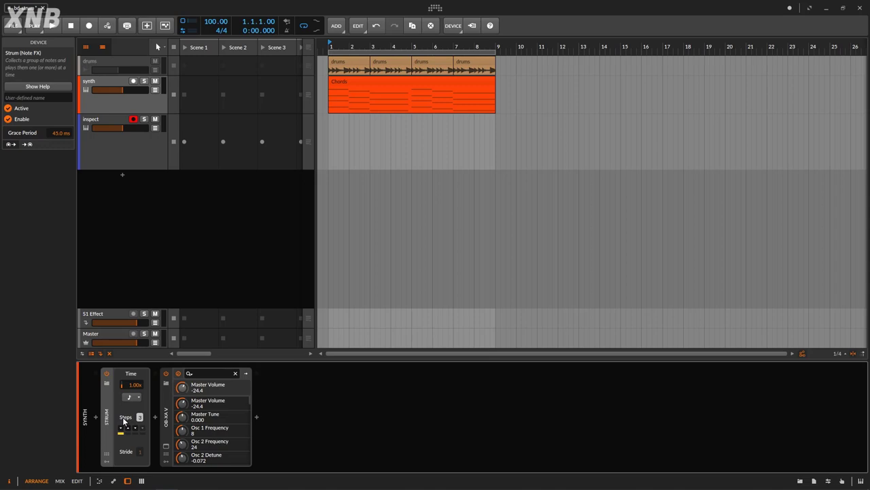
- Open the Chords clip's notes and copy all of them two octaves higher, keeping the originals
{"action": "double_click", "coordinate": [393, 82]}
{"action": "left_click_drag", "start_coordinate": [239, 200], "coordinate": [358, 469]}
{"action": "scroll", "coordinate": [357, 249], "scroll_direction": "up", "scroll_amount": 3}
{"action": "scroll", "coordinate": [331, 252], "scroll_direction": "down", "scroll_amount": 4}
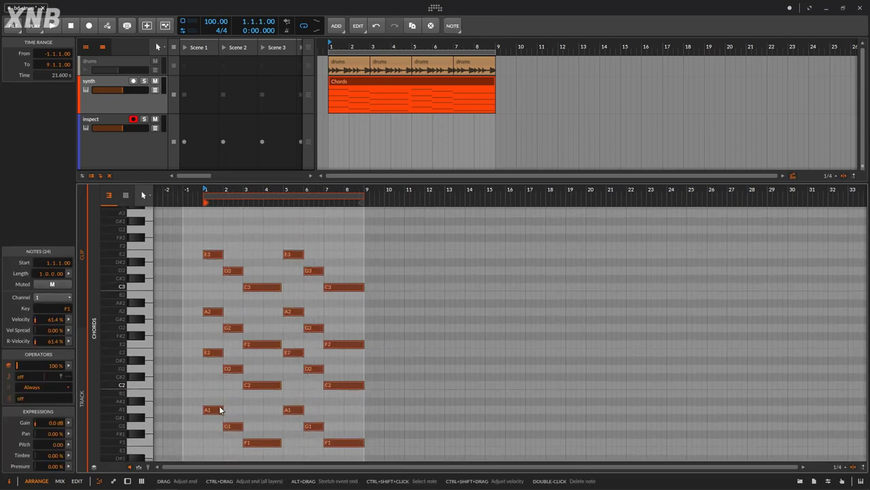
{"action": "scroll", "coordinate": [211, 331], "scroll_direction": "up", "scroll_amount": 4}
{"action": "scroll", "coordinate": [258, 309], "scroll_direction": "up", "scroll_amount": 4}
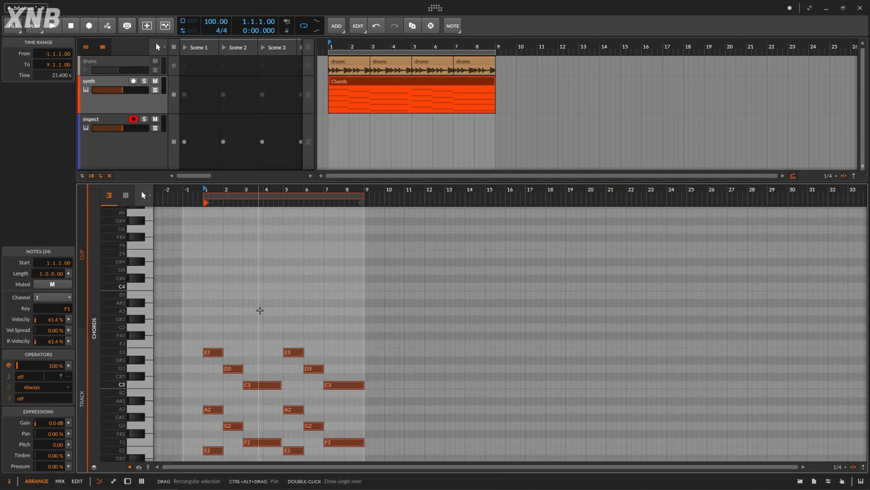
{"action": "left_click_drag", "start_coordinate": [218, 386], "coordinate": [219, 292]}
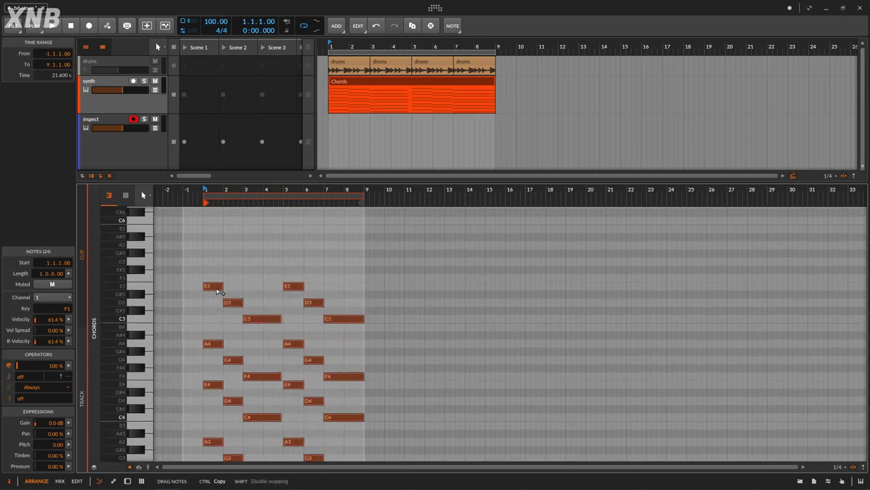
{"action": "scroll", "coordinate": [408, 294], "scroll_direction": "down", "scroll_amount": 6}
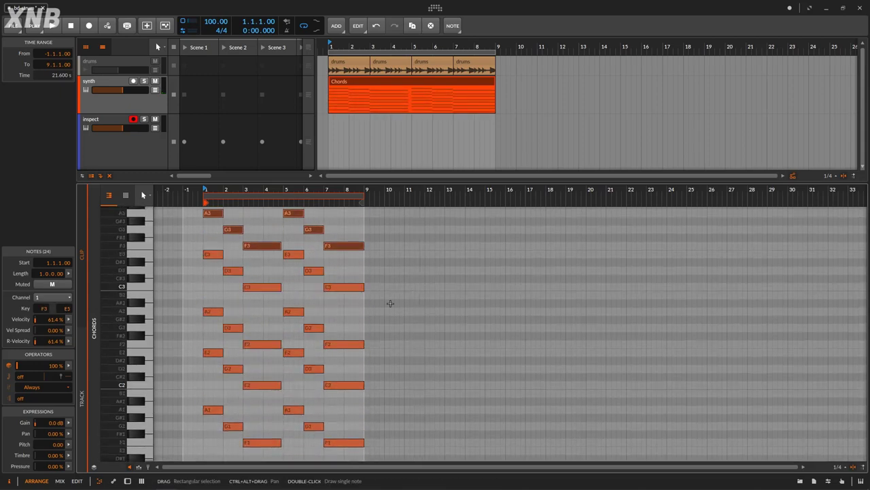
- Play the extended chords and compare the sound with Strum switched off and back on
{"action": "left_click", "coordinate": [55, 27]}
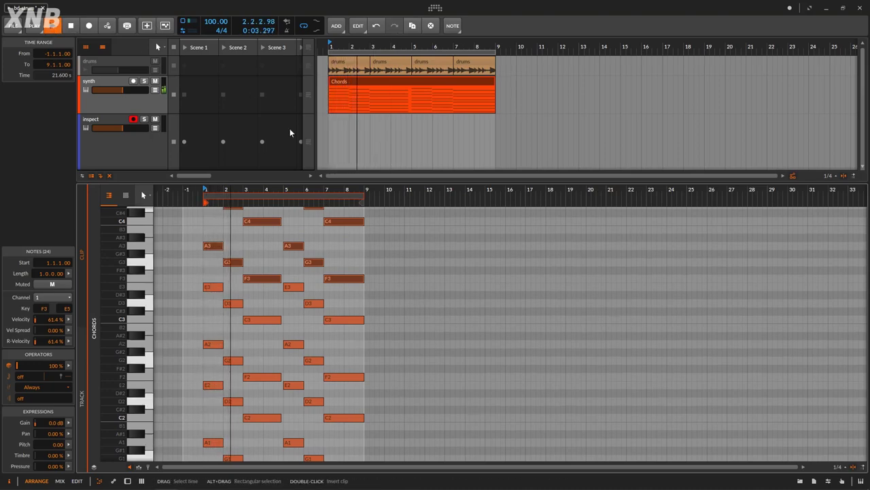
{"action": "double_click", "coordinate": [122, 102]}
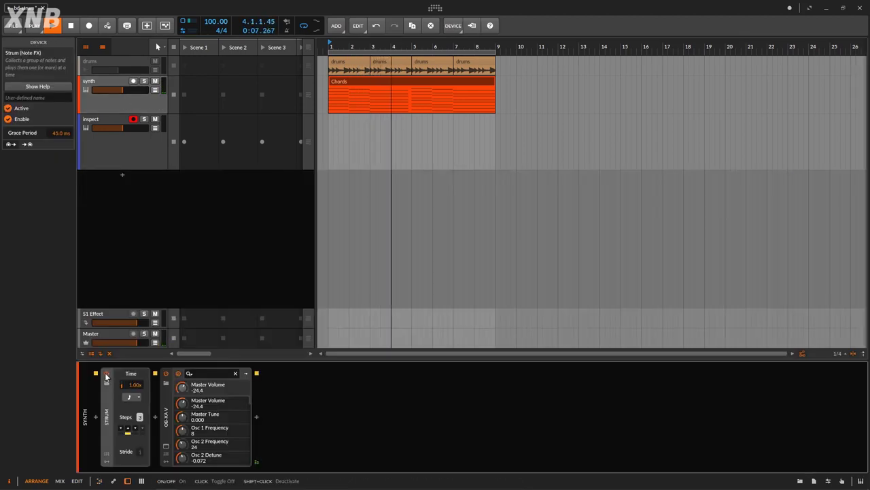
{"action": "left_click", "coordinate": [106, 376]}
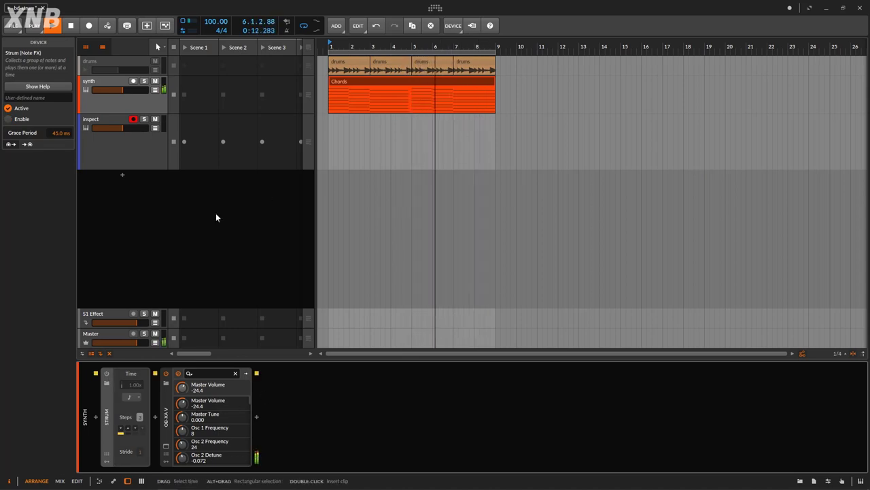
{"action": "left_click", "coordinate": [106, 374]}
- Activate the drums track and play it together with the synth chords, lowering the drums volume slightly
{"action": "left_click", "coordinate": [120, 62]}
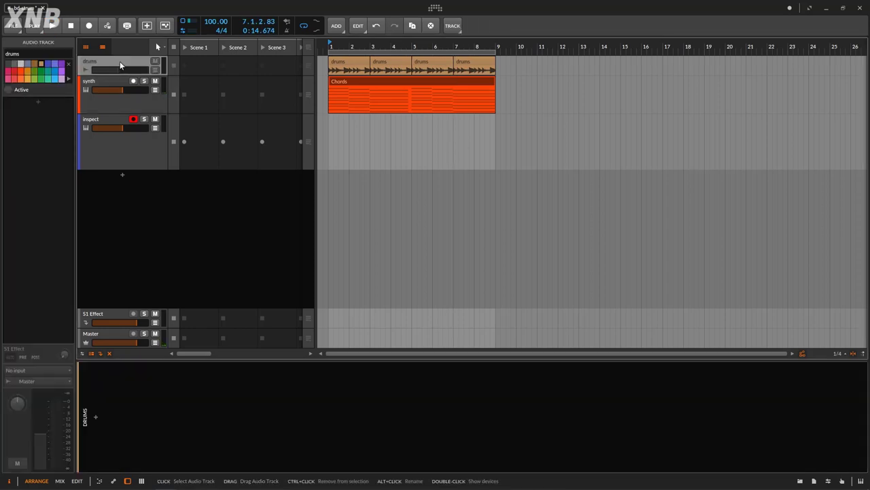
{"action": "right_click", "coordinate": [119, 62]}
{"action": "left_click", "coordinate": [180, 185]}
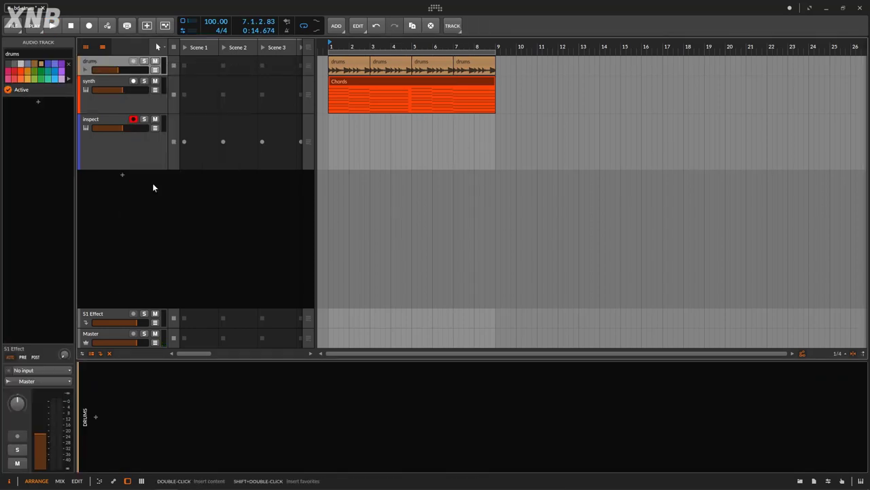
{"action": "left_click", "coordinate": [53, 30]}
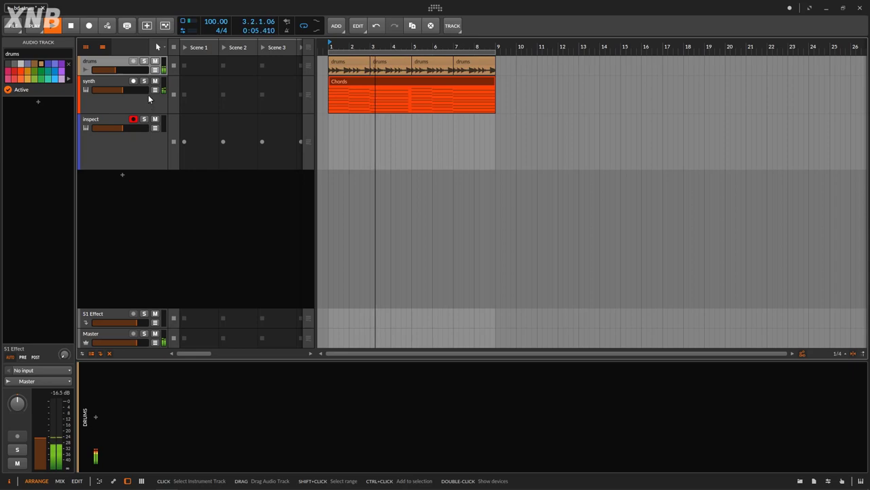
- Compare the synth chords against the drums by switching Strum off, on and off again during playback
{"action": "left_click", "coordinate": [130, 103]}
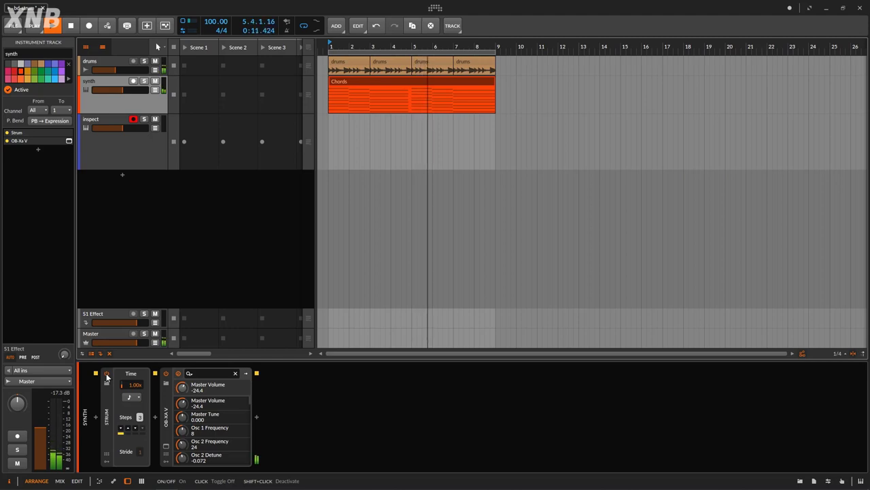
{"action": "left_click", "coordinate": [107, 376]}
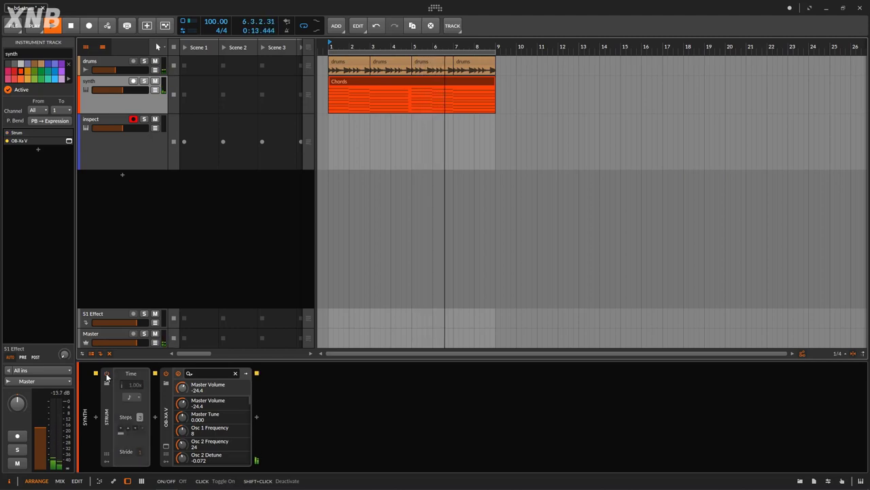
{"action": "left_click", "coordinate": [106, 376]}
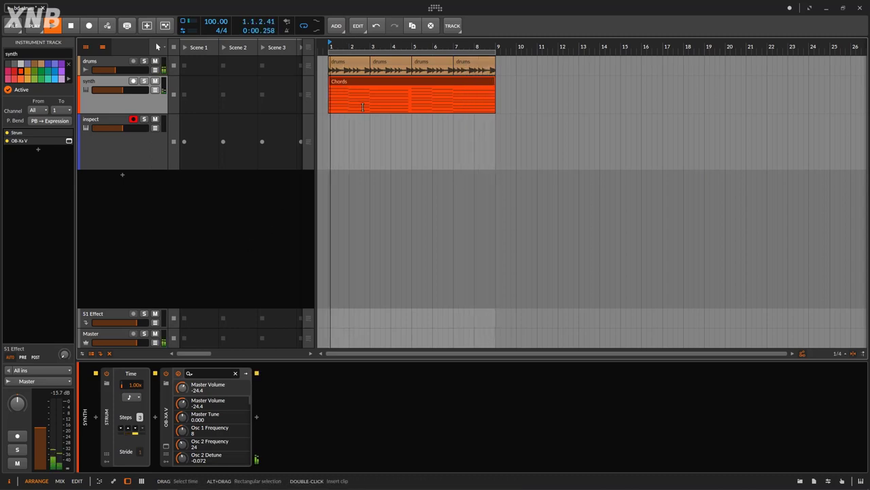
{"action": "left_click", "coordinate": [106, 376]}
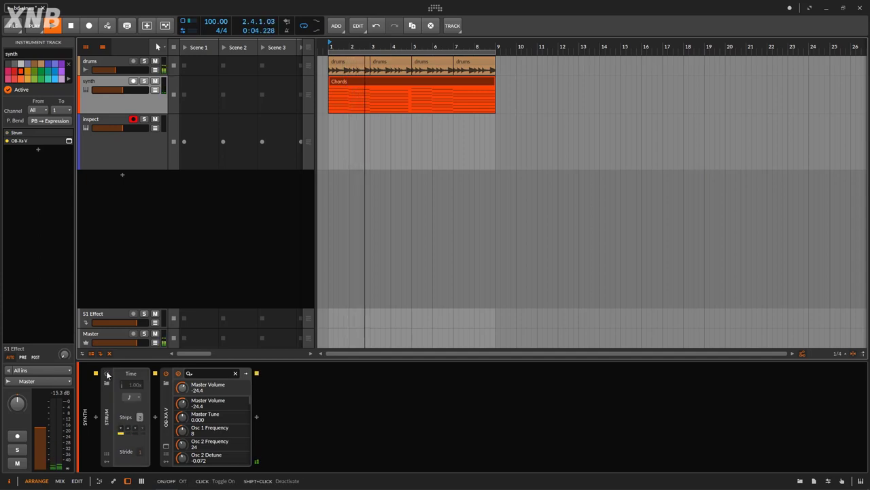
- Switch Strum back on for the synth chords and stop playback
{"action": "left_click", "coordinate": [106, 375]}
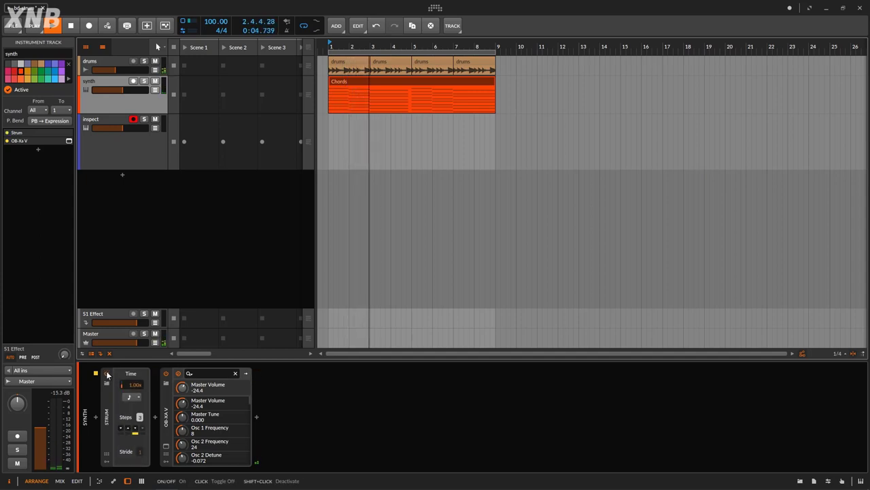
{"action": "left_click", "coordinate": [72, 26]}
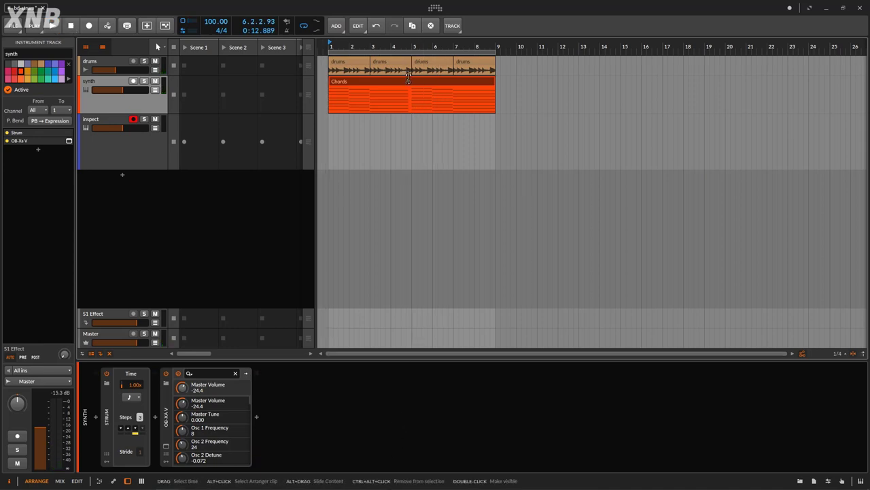
- Examine the Chords clip's notes alongside the synth track's device chain, alternating between the two views and ending on the Strum device
{"action": "double_click", "coordinate": [372, 82]}
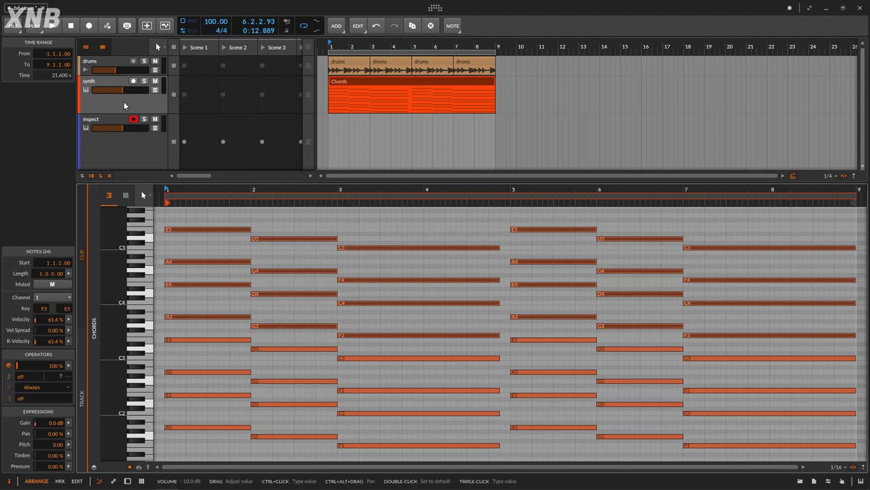
{"action": "key", "text": "d"}
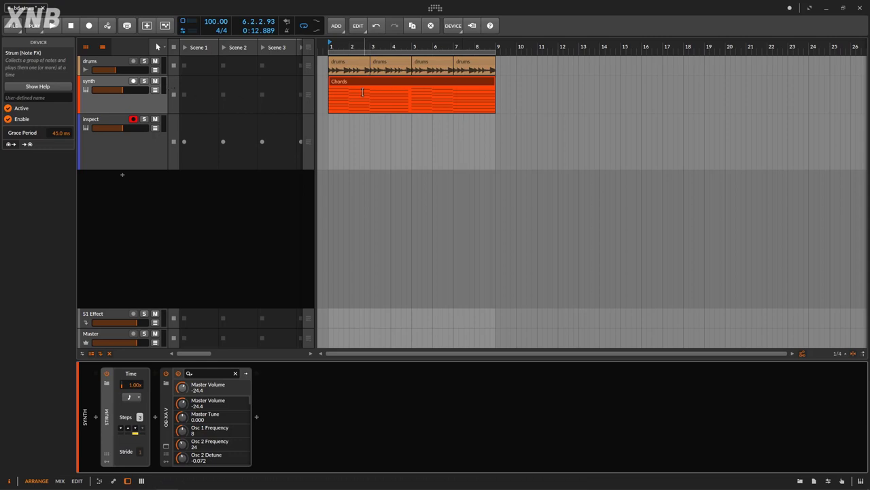
{"action": "left_click", "coordinate": [333, 98]}
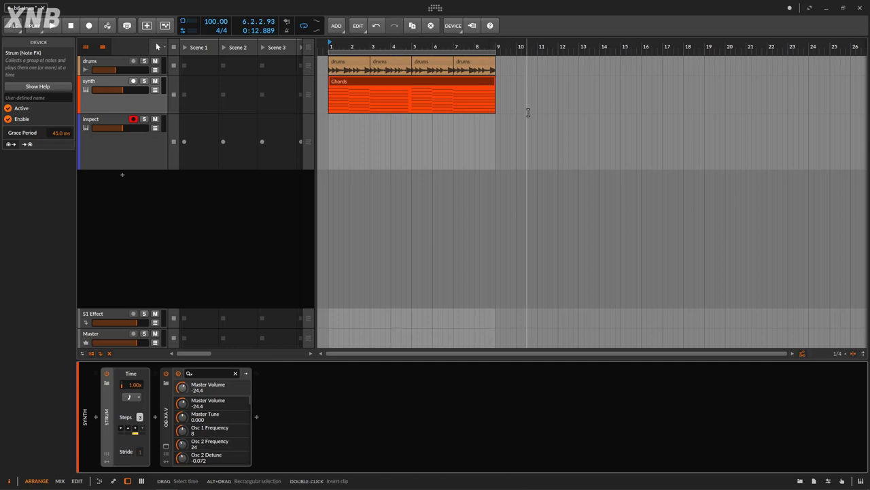
{"action": "double_click", "coordinate": [380, 80]}
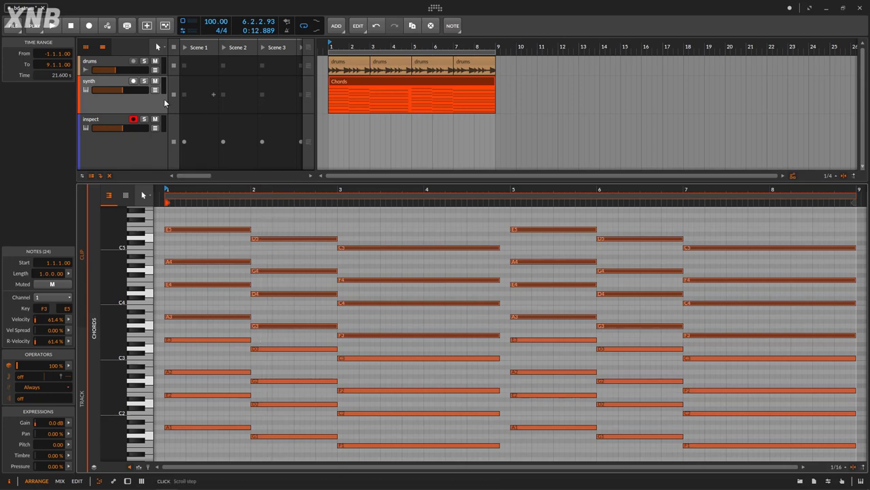
{"action": "key", "text": "d"}
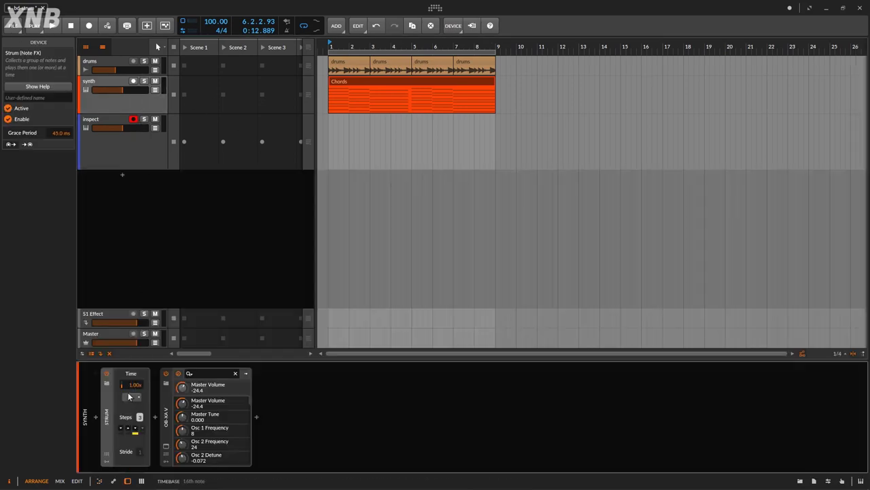